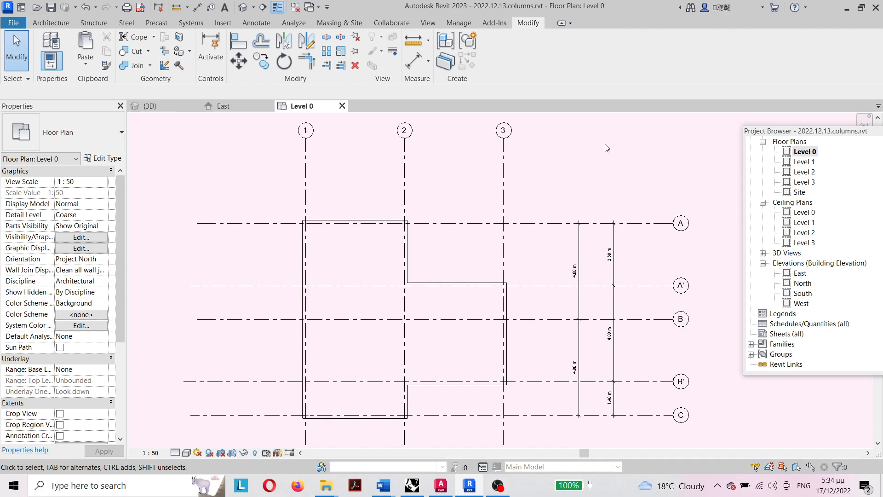
pyautogui.click(371, 222)
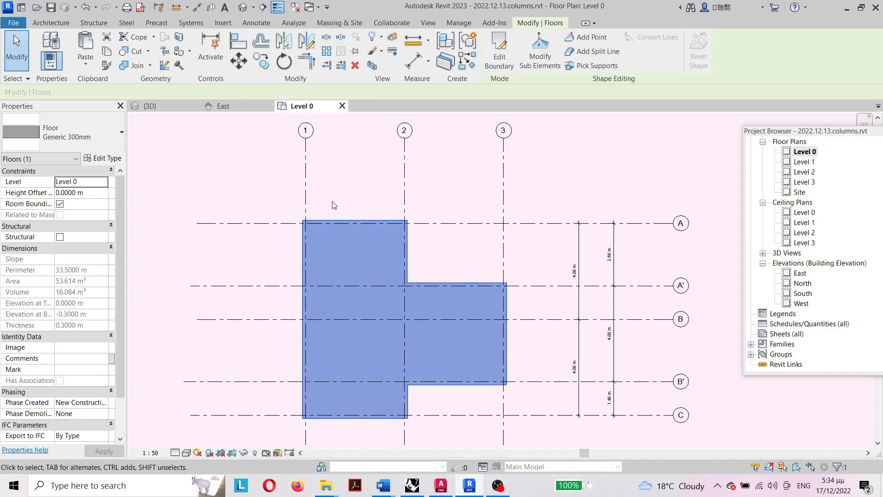
pyautogui.scroll(-1, 285, 180)
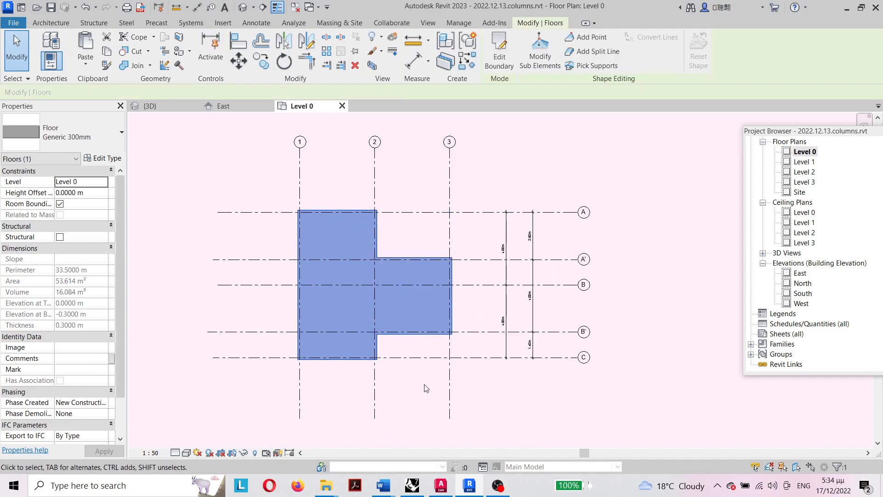
pyautogui.click(275, 191)
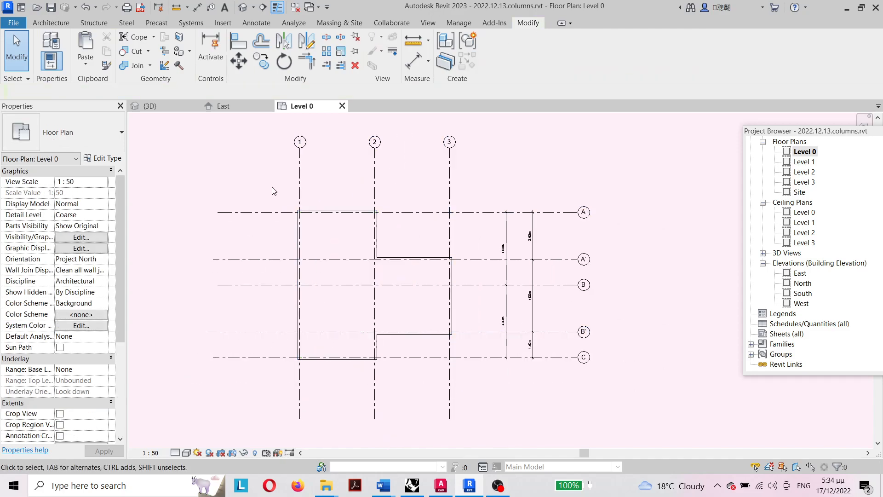
# Place an architectural M_Rectangular Column of type 457 x 475mm at the intersection of grids 1 and A
pyautogui.click(52, 23)
pyautogui.click(174, 63)
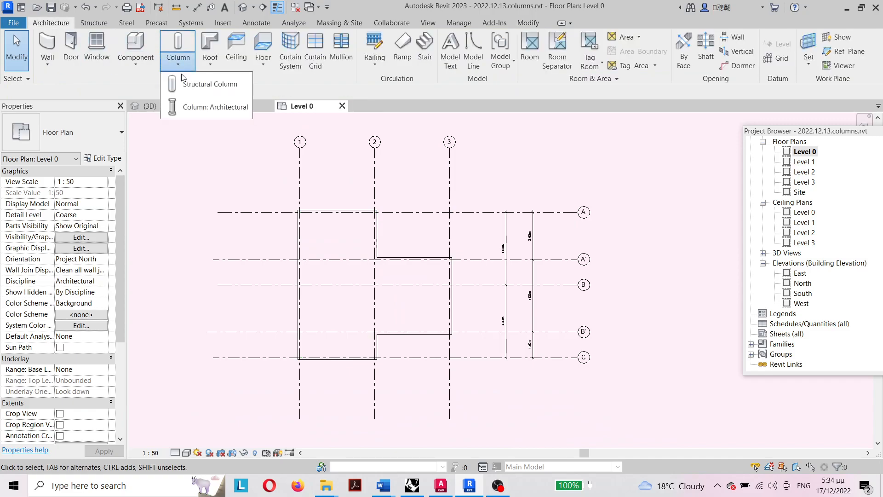
pyautogui.click(195, 107)
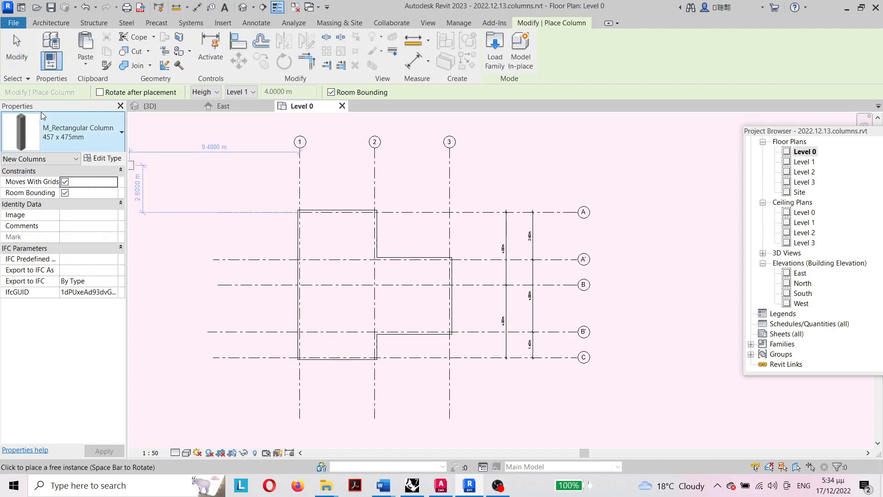
pyautogui.click(97, 144)
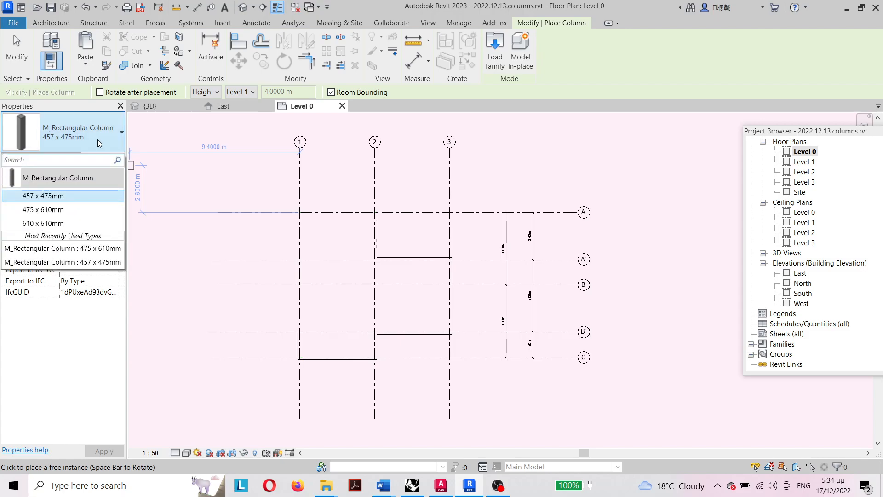
pyautogui.click(57, 196)
pyautogui.scroll(5, 321, 225)
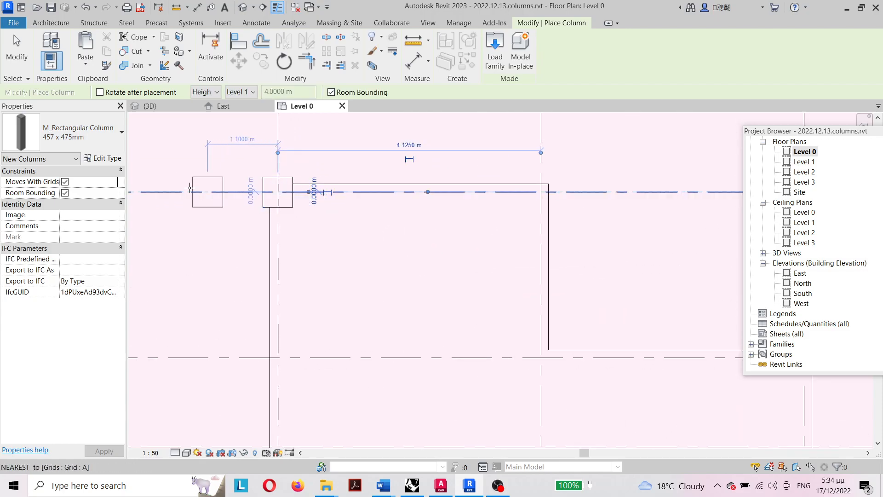
pyautogui.click(277, 192)
pyautogui.press('Escape')
pyautogui.press('Escape')
# Isolate the placed column in a 3D selection box and attach its top to the Level 1 floor slab
pyautogui.click(291, 207)
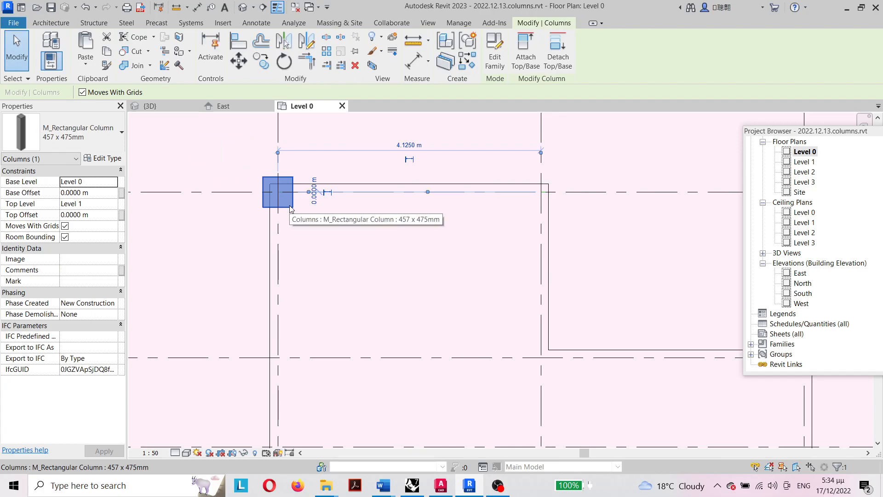
pyautogui.press('b')
pyautogui.press('x')
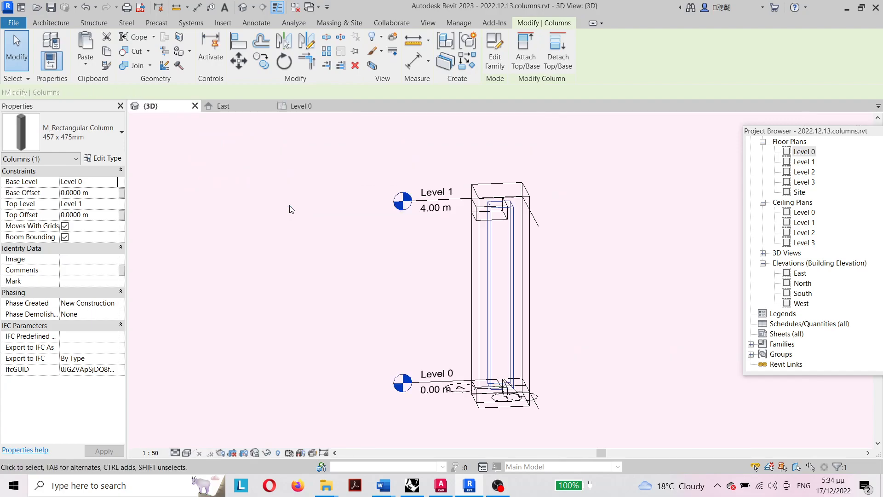
pyautogui.scroll(3, 507, 217)
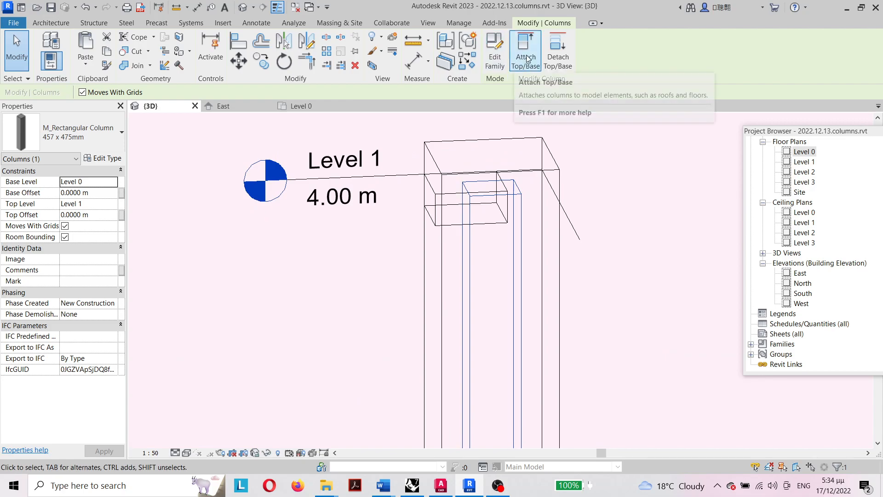
pyautogui.click(512, 62)
pyautogui.click(453, 199)
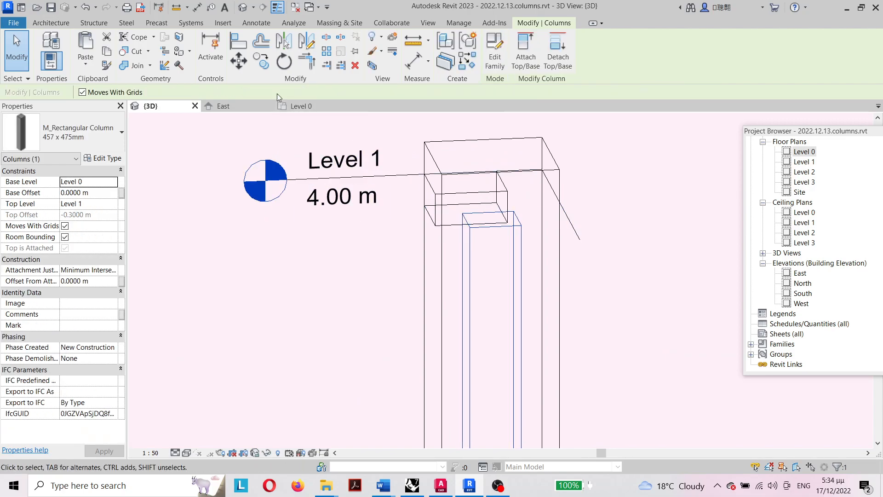
# Return to the Level 0 floor plan and open the type properties of the column at grids 1 and A
pyautogui.click(316, 106)
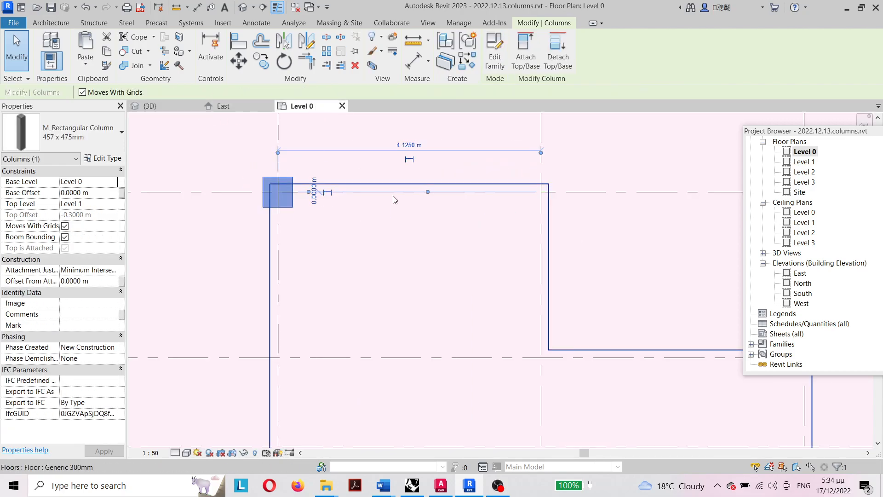
pyautogui.click(251, 173)
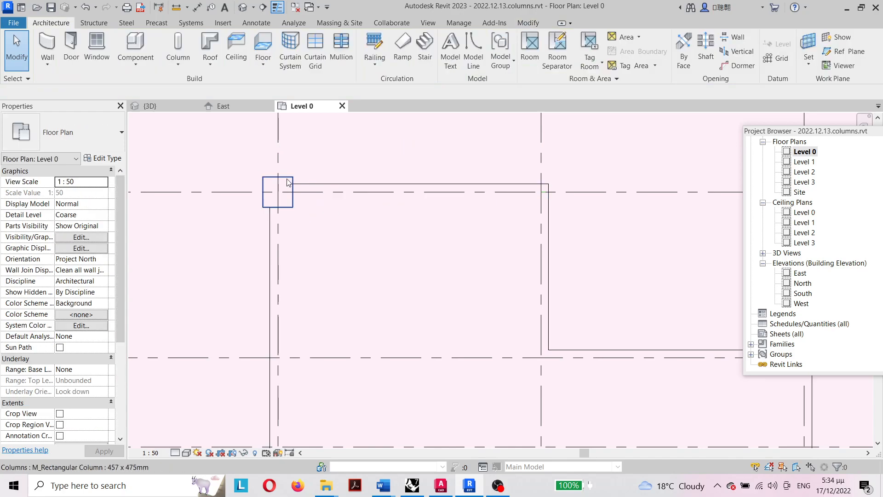
pyautogui.click(285, 180)
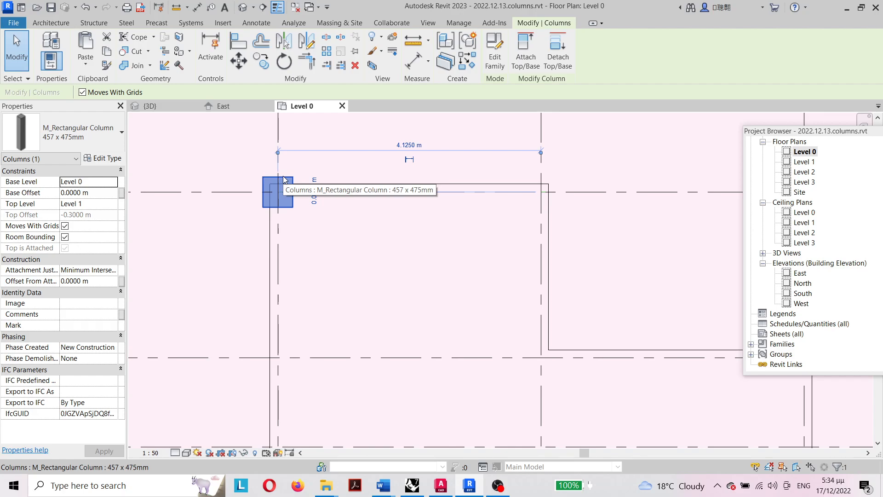
pyautogui.click(103, 161)
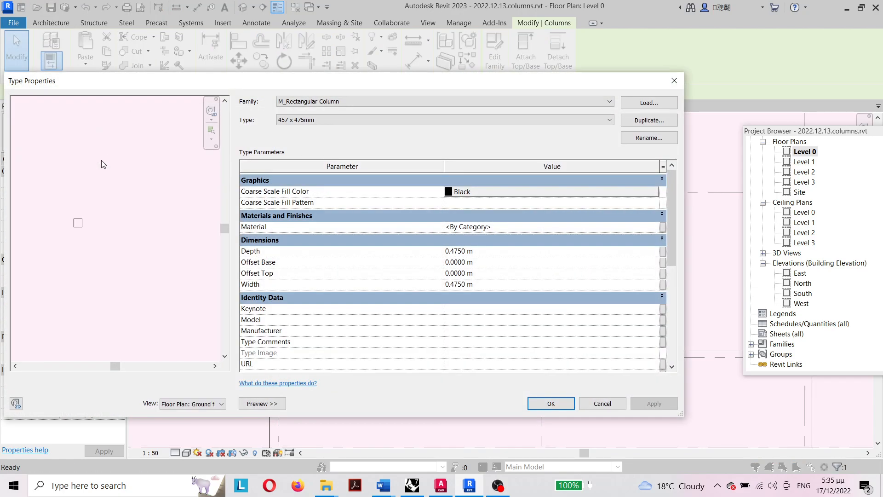
# Preview the column type in 3D View: View 1, and return the preview to the Ground floor plan
pyautogui.moveTo(512, 83); pyautogui.dragTo(555, 90)
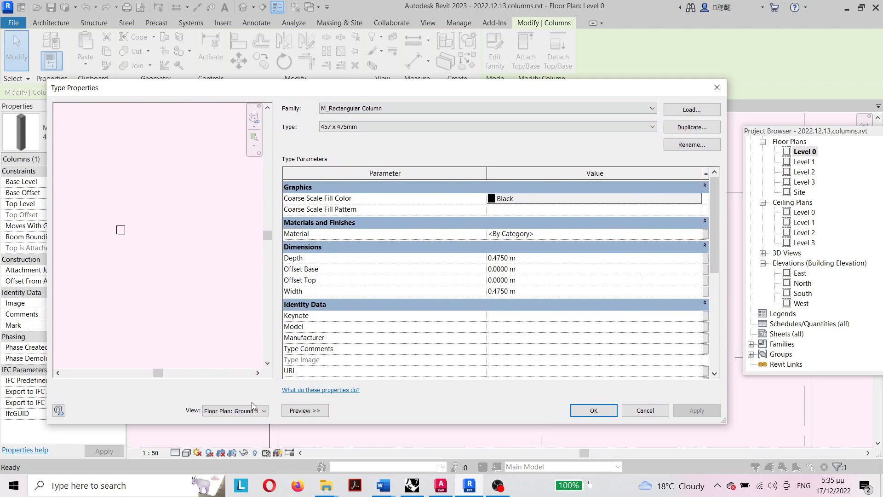
pyautogui.click(302, 411)
pyautogui.click(196, 412)
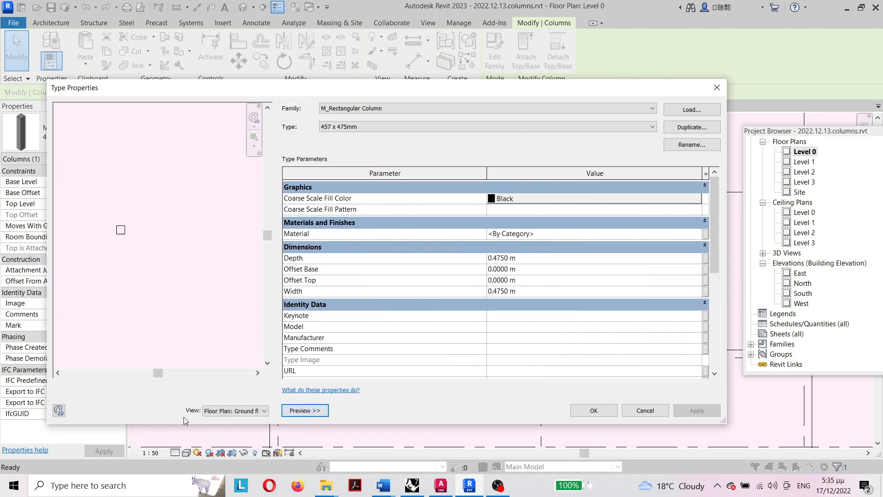
pyautogui.click(243, 416)
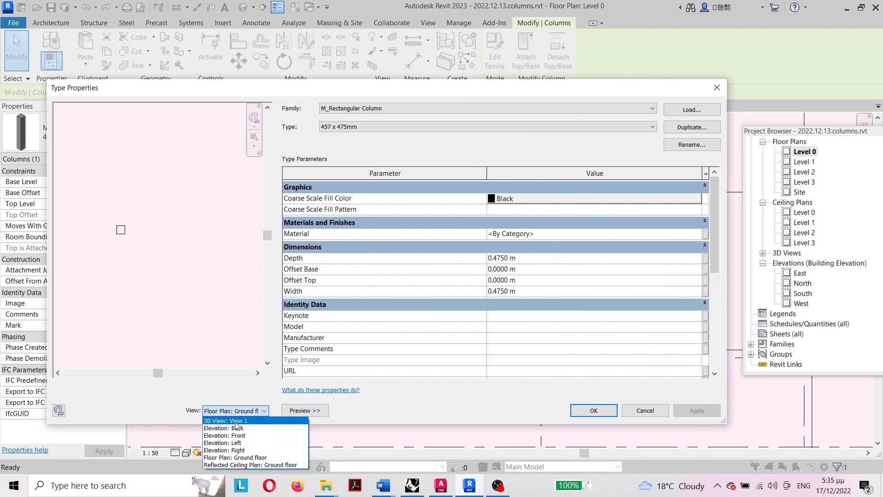
pyautogui.click(235, 421)
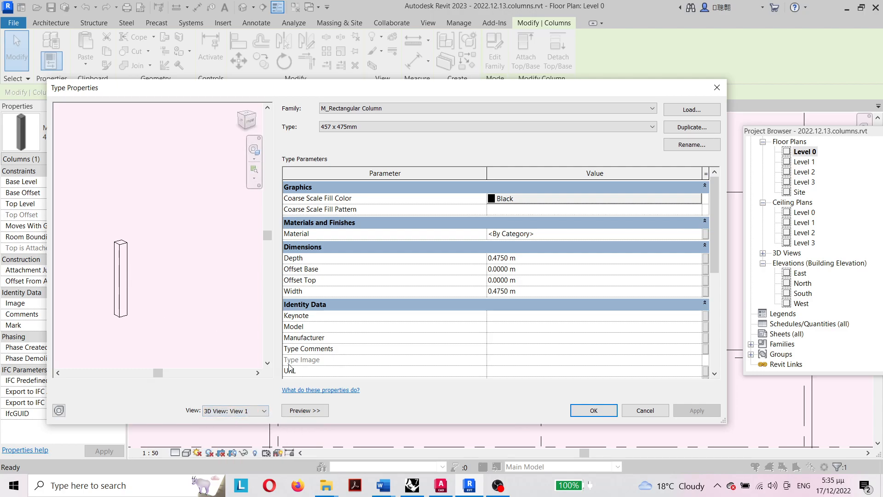
pyautogui.click(263, 410)
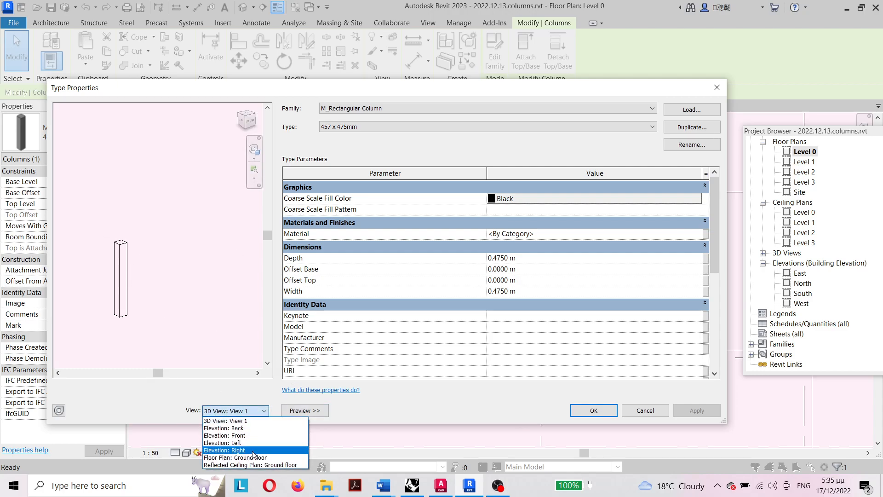
pyautogui.click(238, 463)
# Duplicate the 457 x 475mm column type under the name 250 x 250mm 2
pyautogui.click(691, 127)
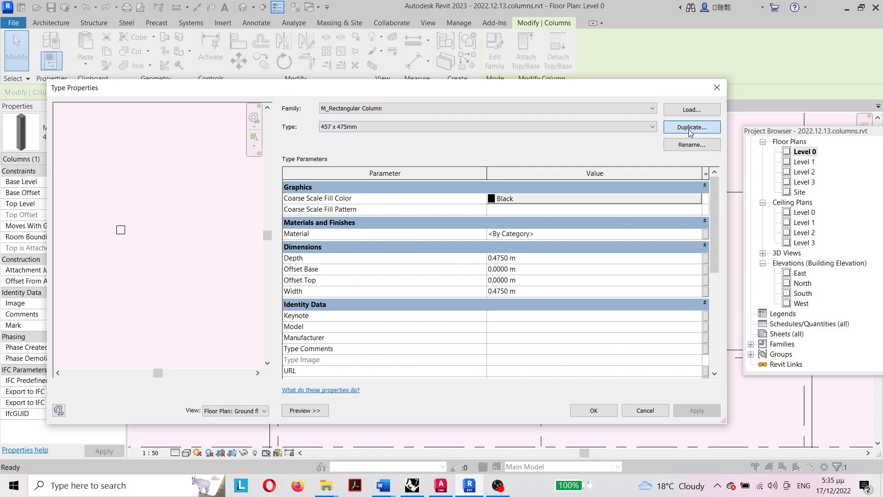
pyautogui.click(348, 247)
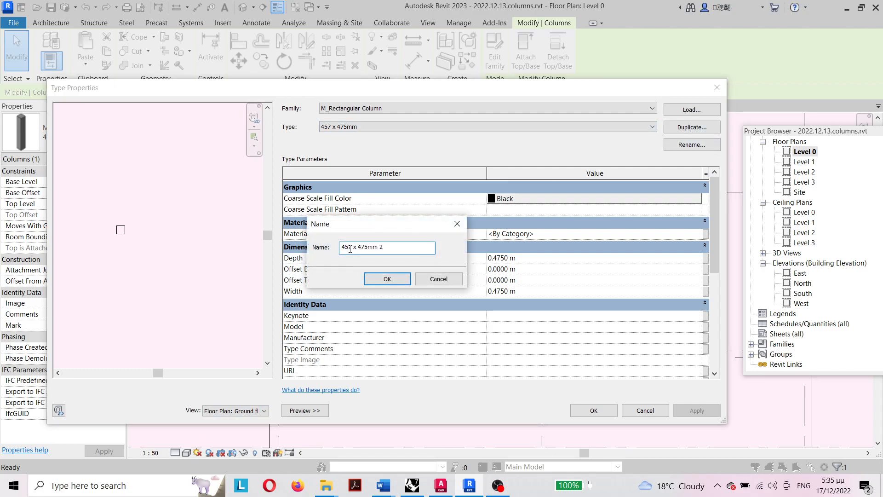
pyautogui.press('Delete')
pyautogui.press('Delete')
pyautogui.write('300')
pyautogui.press('BackSpace')
pyautogui.press('BackSpace')
pyautogui.press('BackSpace')
pyautogui.write('20')
pyautogui.write('50')
pyautogui.click(391, 280)
# Set the new column type's depth and width to 0.25 m and apply the type to the selected column
pyautogui.click(495, 259)
pyautogui.press('BackSpace')
pyautogui.press('BackSpace')
pyautogui.write('2')
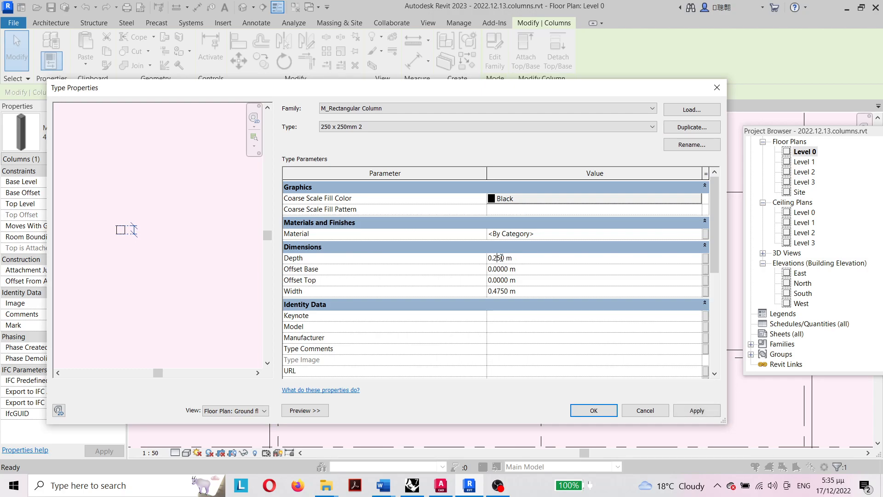
pyautogui.click(499, 293)
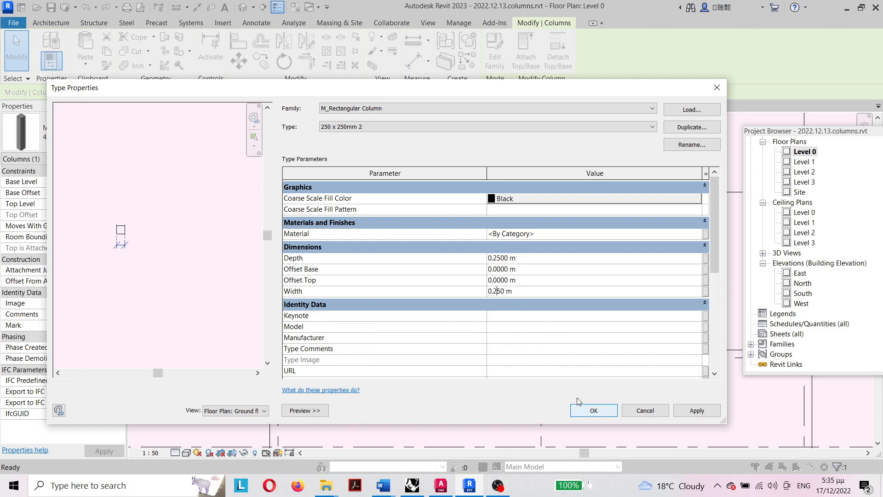
pyautogui.click(694, 412)
pyautogui.scroll(5, 99, 258)
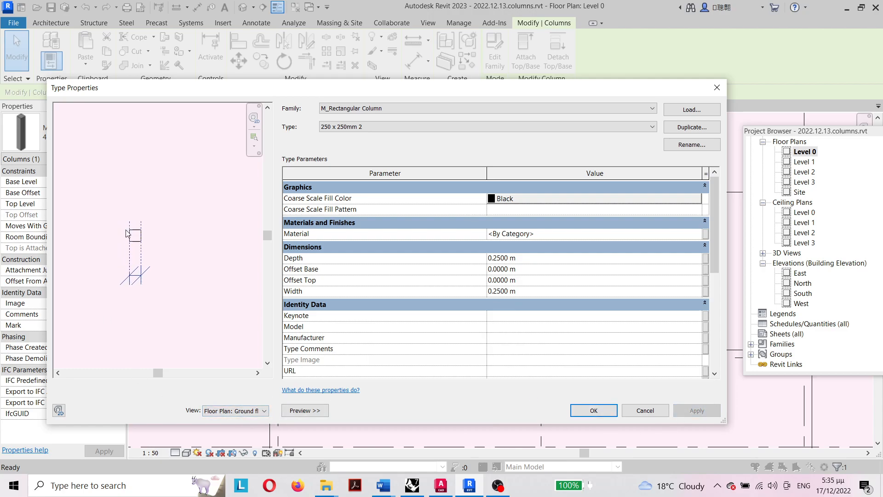
pyautogui.click(595, 410)
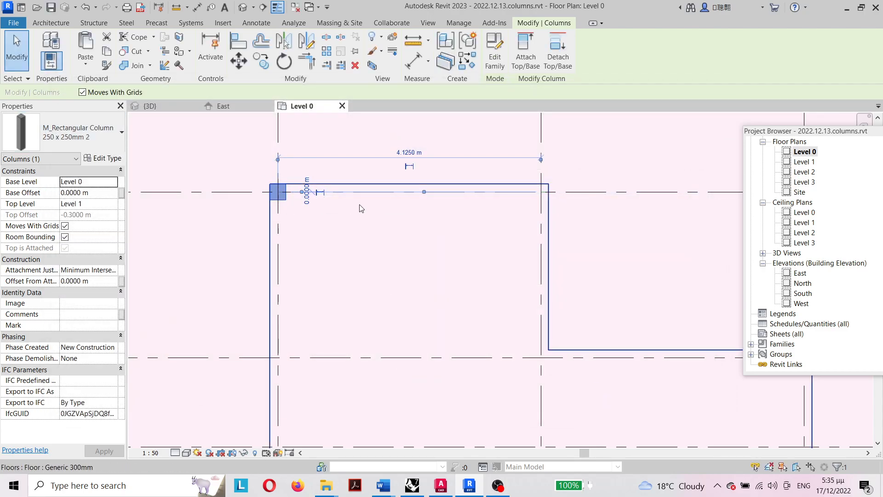
# Copy the column at grids 1 and A to the intersection of grids 2 and A
pyautogui.click(322, 173)
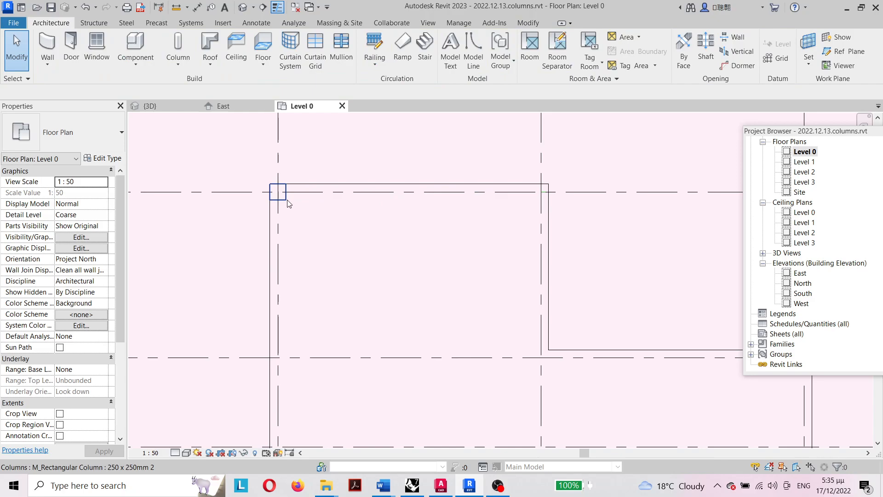
pyautogui.click(286, 199)
pyautogui.click(266, 64)
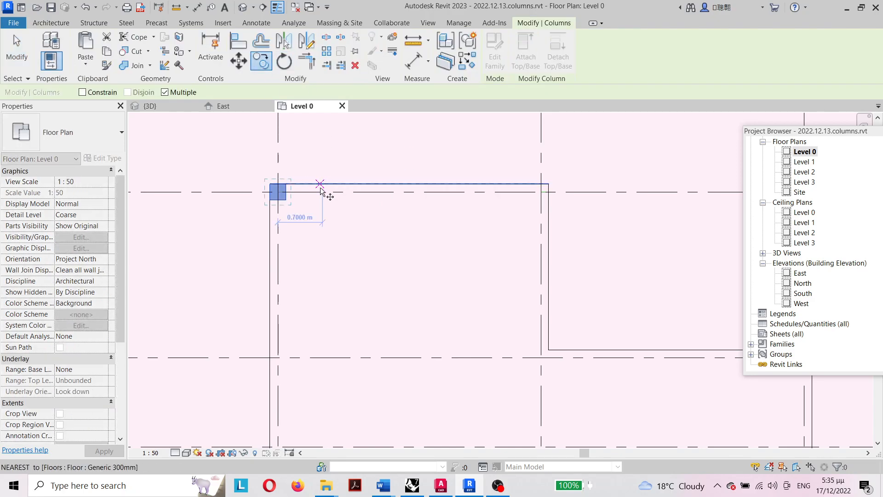
pyautogui.click(277, 192)
pyautogui.click(541, 193)
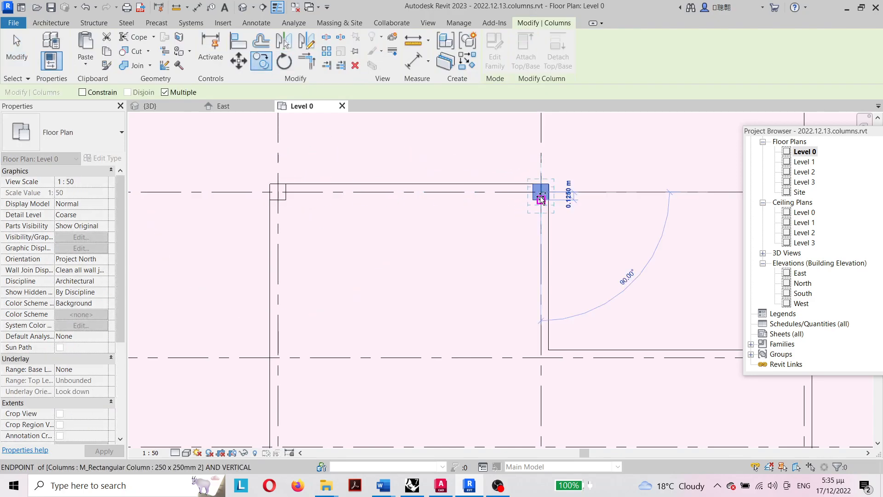
pyautogui.press('Escape')
pyautogui.press('Escape')
# Copy the two columns on grid A together to grids A' and B', at their intersections with grids 2 and 3
pyautogui.click(284, 198)
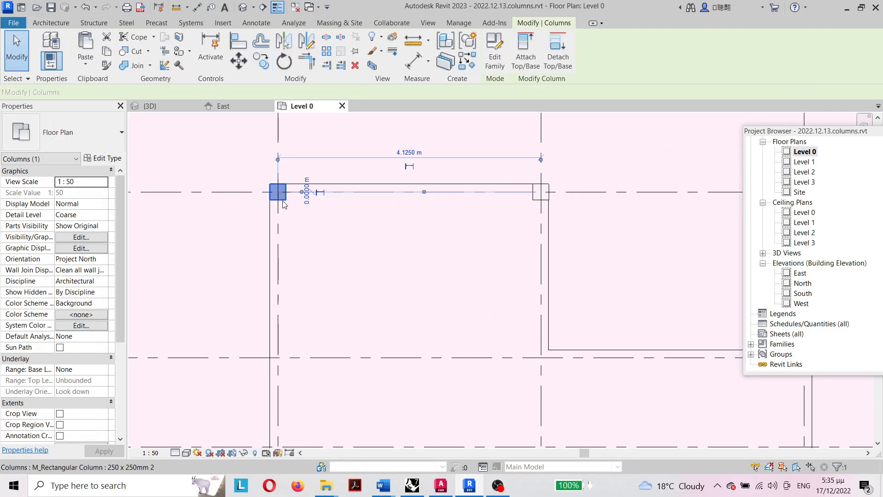
pyautogui.scroll(1, 549, 207)
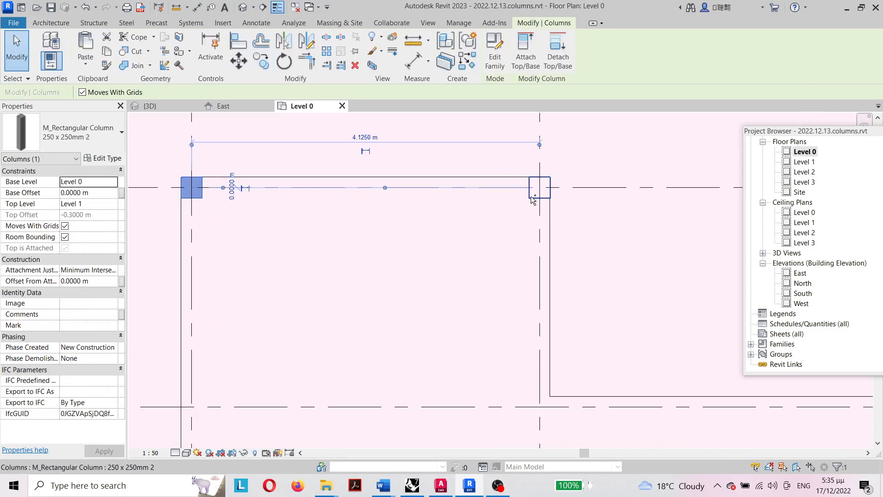
pyautogui.keyDown('ctrl'); pyautogui.click(533, 197); pyautogui.keyUp('ctrl')
pyautogui.click(261, 60)
pyautogui.click(537, 188)
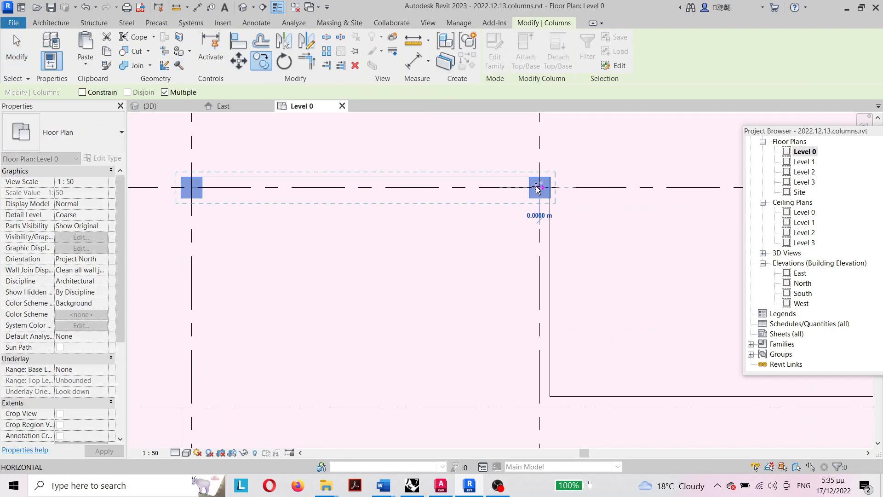
pyautogui.scroll(-3, 504, 246)
pyautogui.scroll(-2, 556, 212)
pyautogui.scroll(-1, 556, 212)
pyautogui.scroll(4, 609, 349)
pyautogui.click(579, 346)
# Place another copy of the column pair on grid C at grids 1 and 2, and end the copying
pyautogui.scroll(-4, 573, 350)
pyautogui.moveTo(439, 365); pyautogui.dragTo(436, 327, button='middle')
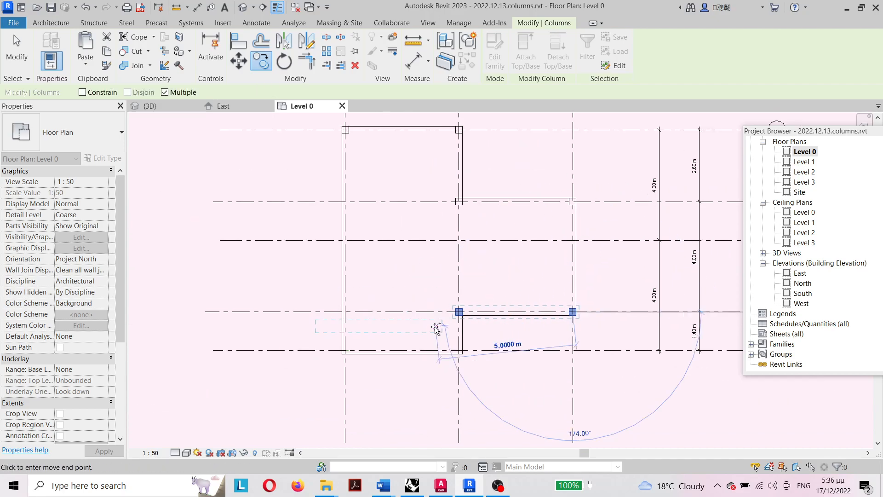
pyautogui.scroll(2, 443, 335)
pyautogui.click(468, 358)
pyautogui.scroll(-2, 468, 358)
pyautogui.press('Escape')
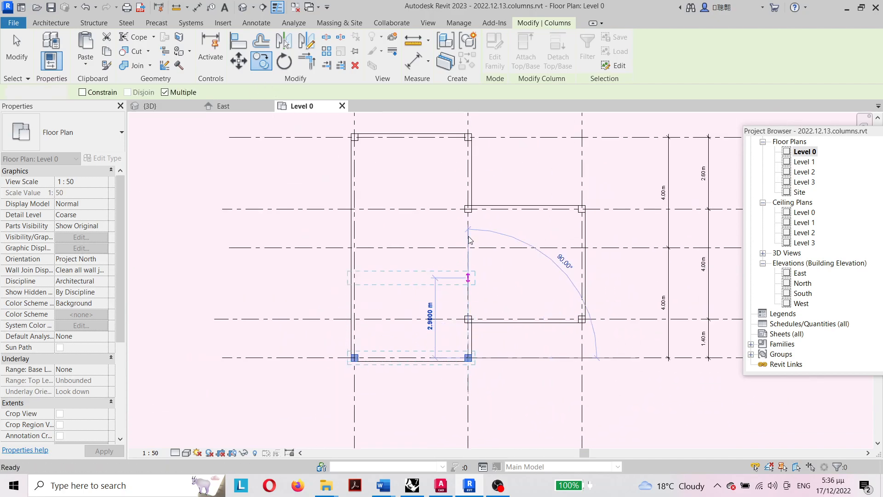
pyautogui.press('Escape')
# Copy the two columns on grid 2 at grids A' and B' over to grid 1
pyautogui.scroll(2, 468, 230)
pyautogui.click(465, 202)
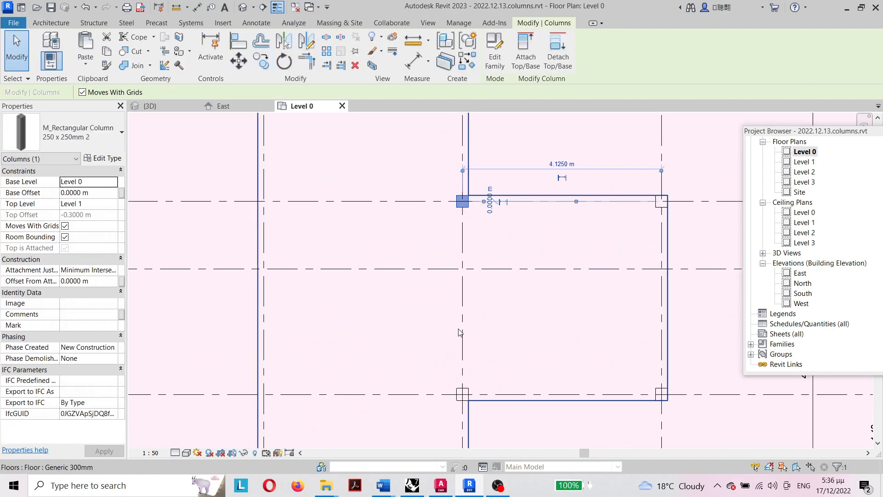
pyautogui.keyDown('ctrl'); pyautogui.click(469, 391); pyautogui.keyUp('ctrl')
pyautogui.click(261, 63)
pyautogui.click(462, 201)
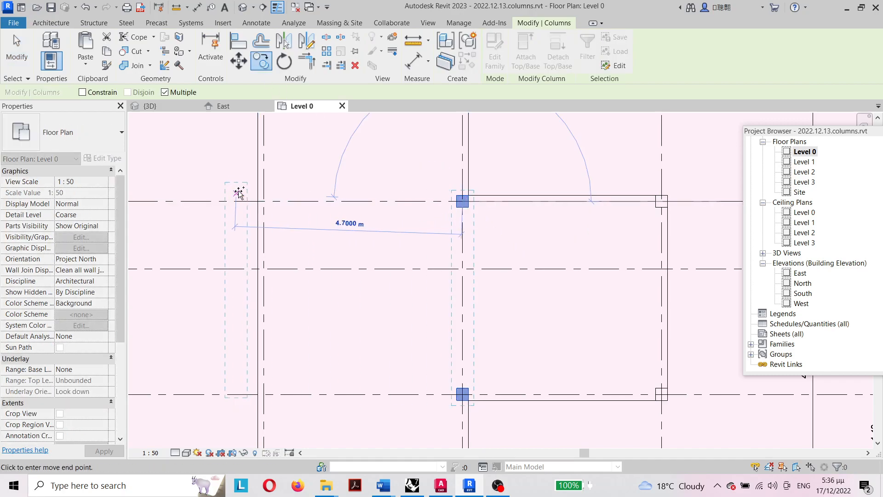
pyautogui.click(264, 202)
pyautogui.press('Escape')
# Select the whole building and inspect its columns and slab in the 3D view, returning to the Level 0 plan
pyautogui.scroll(-2, 304, 212)
pyautogui.scroll(-2, 304, 213)
pyautogui.moveTo(272, 162); pyautogui.dragTo(416, 313)
pyautogui.hotkey('ctrl', 'Tab')
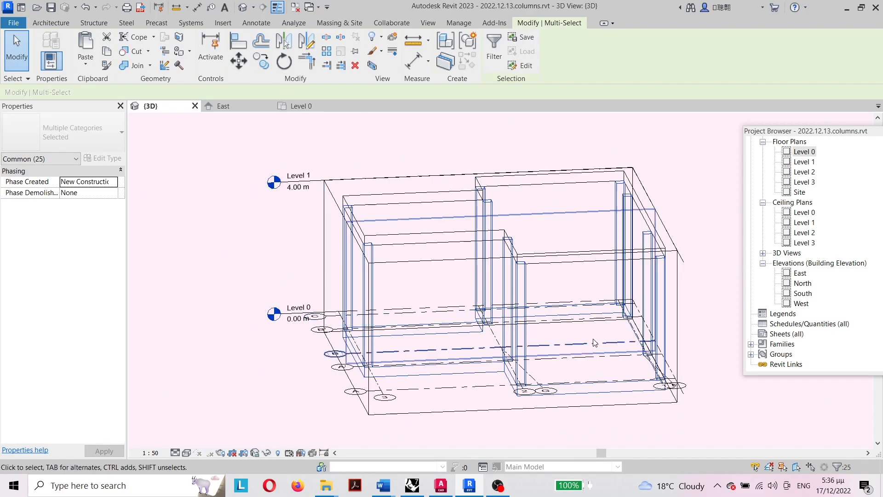
pyautogui.scroll(3, 378, 300)
pyautogui.scroll(-2, 378, 299)
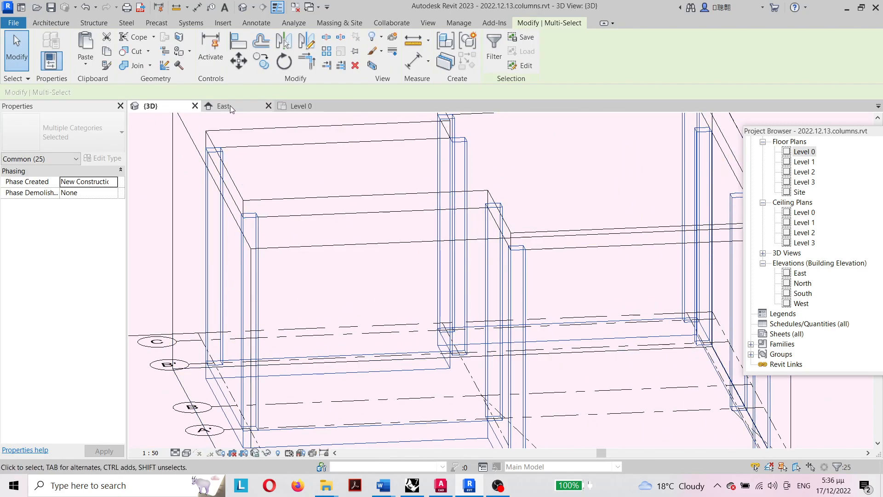
pyautogui.click(303, 106)
pyautogui.click(299, 127)
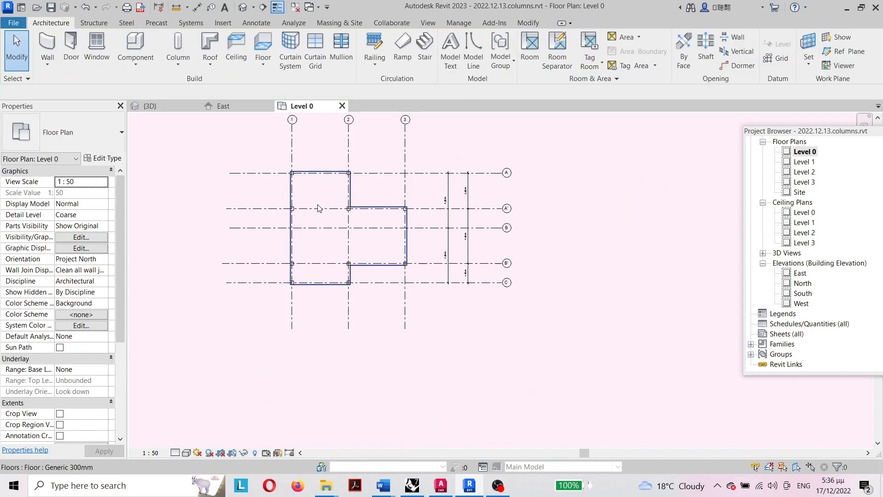
# Start the Structural Column tool and open the English Metric folder under Family Templates for loading a family
pyautogui.scroll(3, 320, 184)
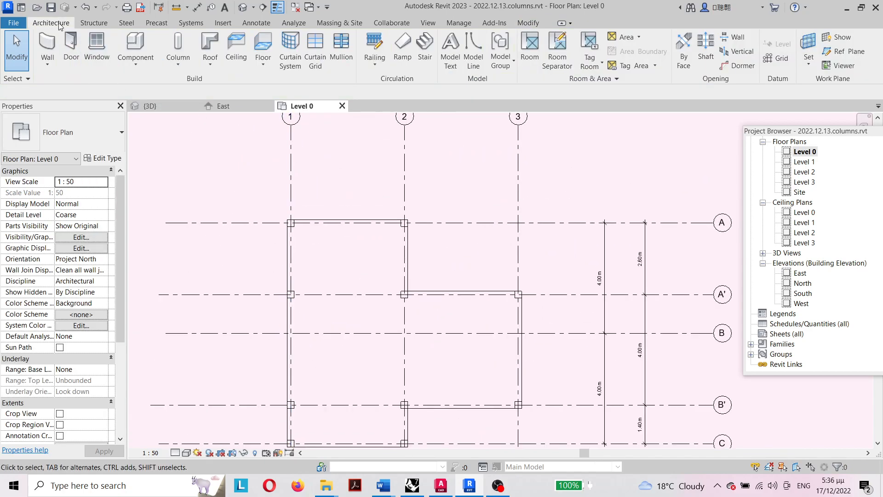
pyautogui.click(178, 65)
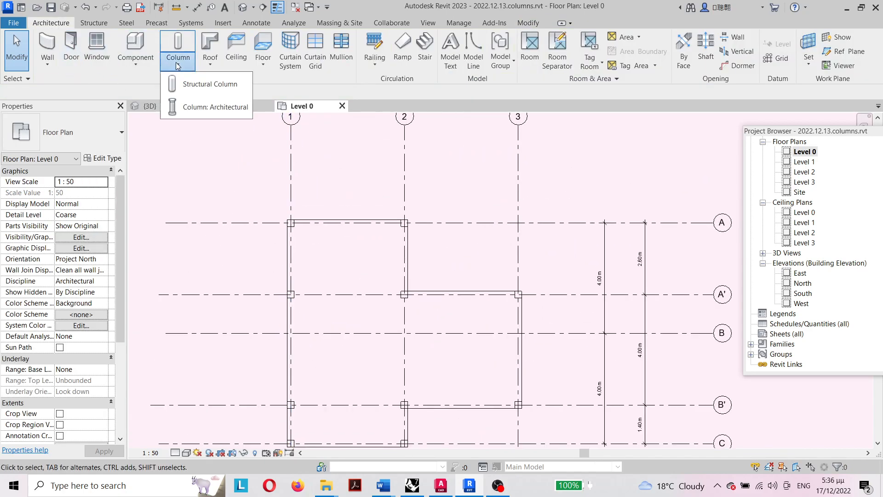
pyautogui.click(192, 85)
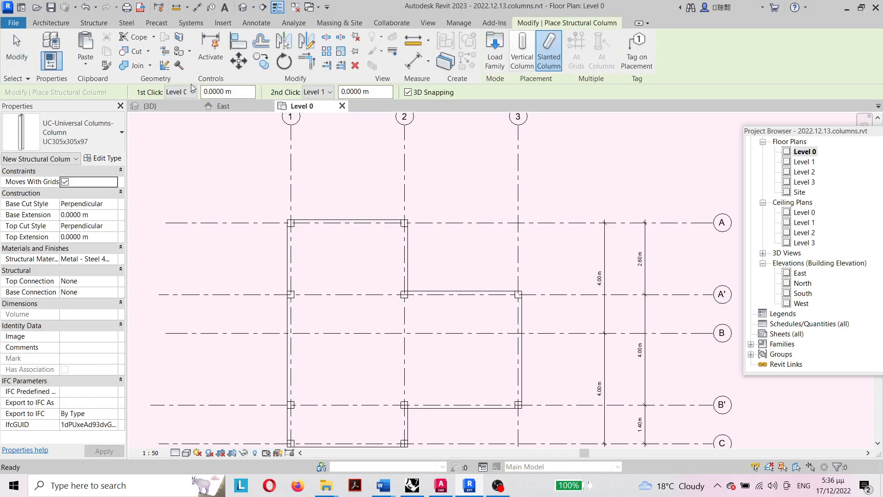
pyautogui.click(101, 138)
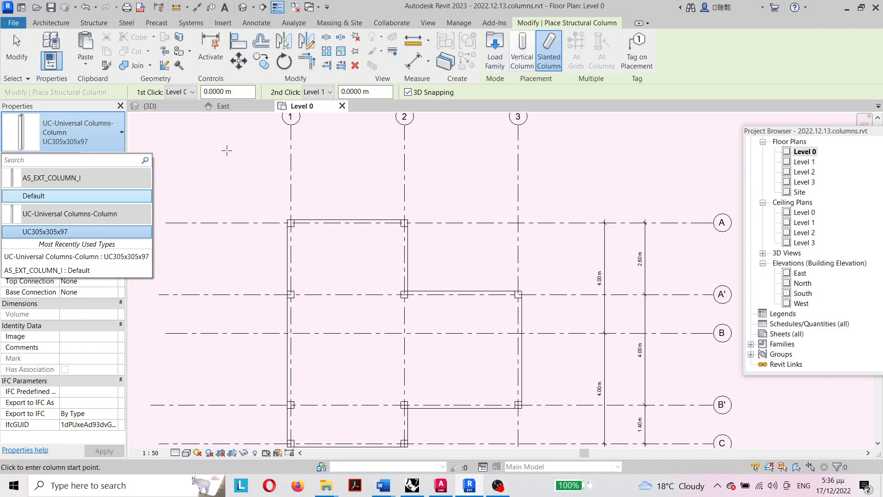
pyautogui.click(495, 51)
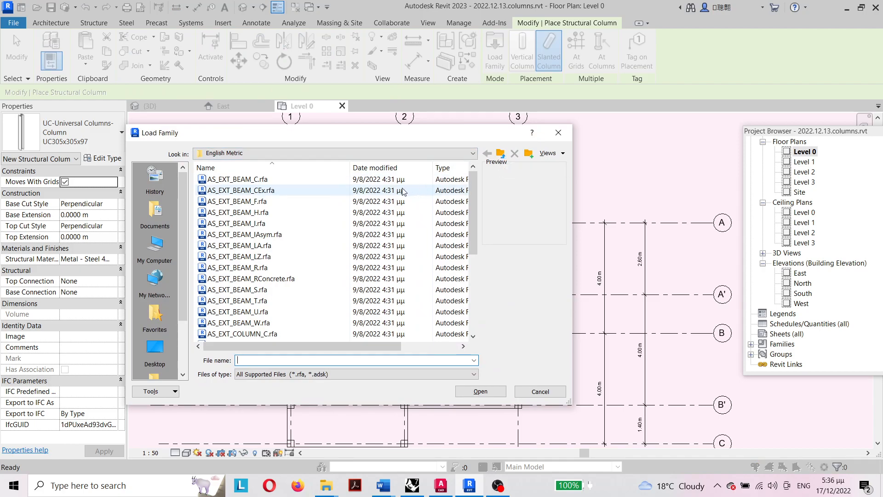
pyautogui.click(501, 155)
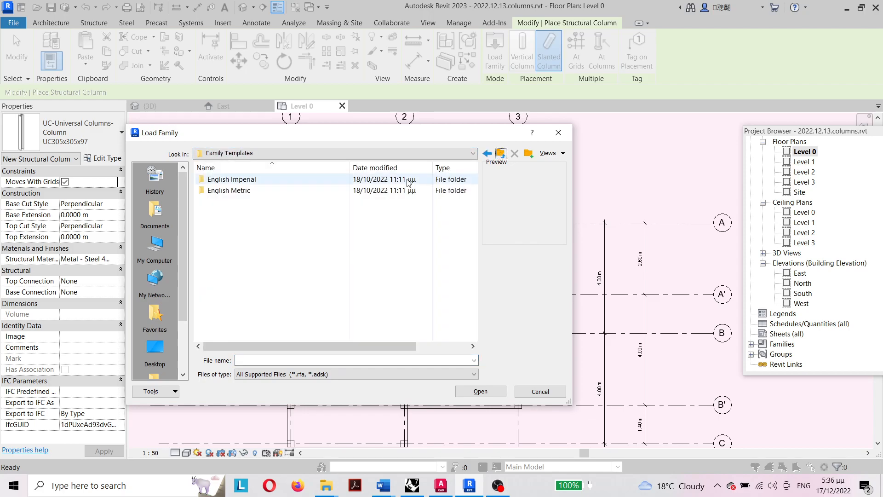
pyautogui.doubleClick(235, 190)
# Preview the beam and column families in the English Metric folder and load AS_EXT_COLUMN_I.rfa
pyautogui.click(247, 278)
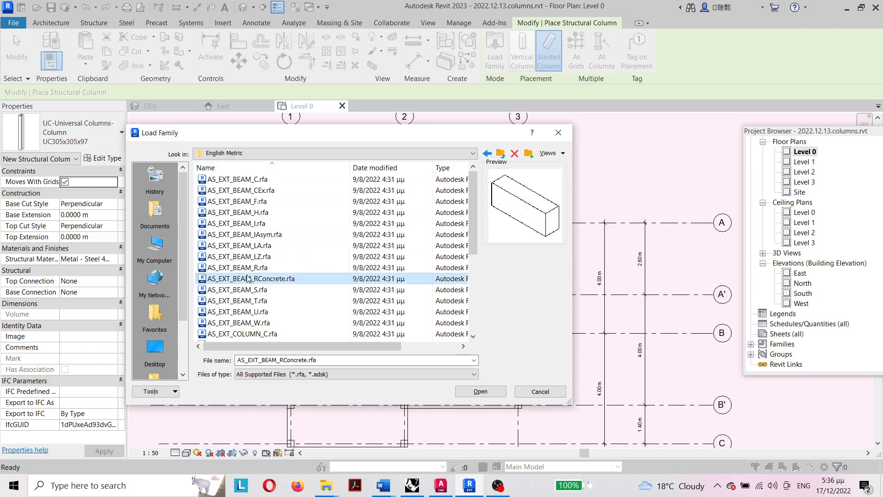
pyautogui.scroll(-2, 247, 278)
pyautogui.scroll(-2, 172, 311)
pyautogui.press('Down')
pyautogui.press('Down')
pyautogui.press('Down')
pyautogui.press('Down')
pyautogui.press('Down')
pyautogui.press('Down')
pyautogui.press('Down')
pyautogui.press('Down')
pyautogui.press('Down')
pyautogui.press('Down')
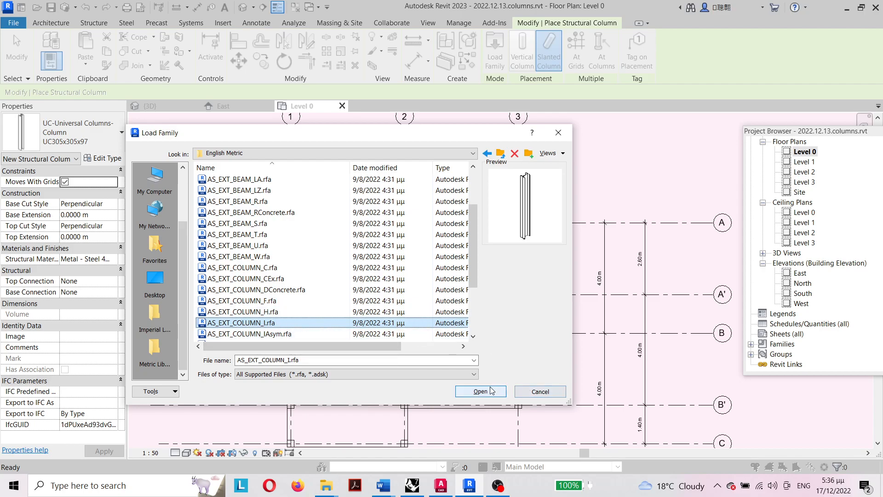
pyautogui.scroll(-1, 306, 296)
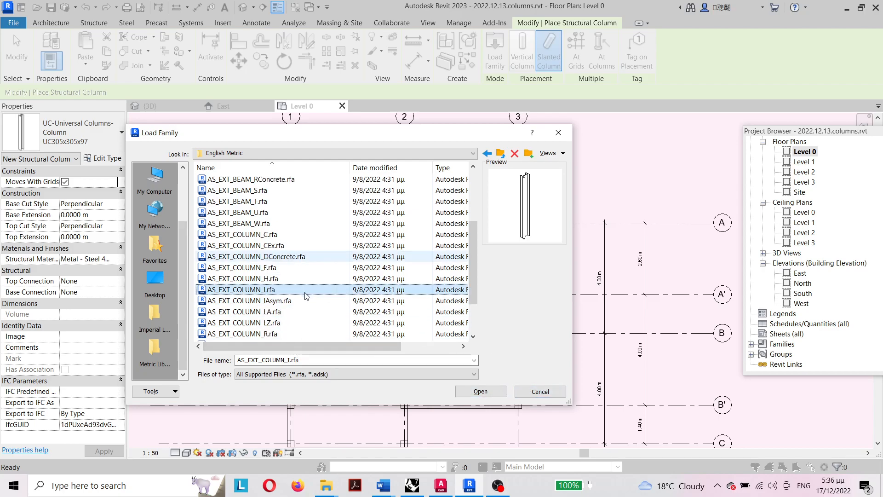
pyautogui.click(279, 300)
pyautogui.press('Down')
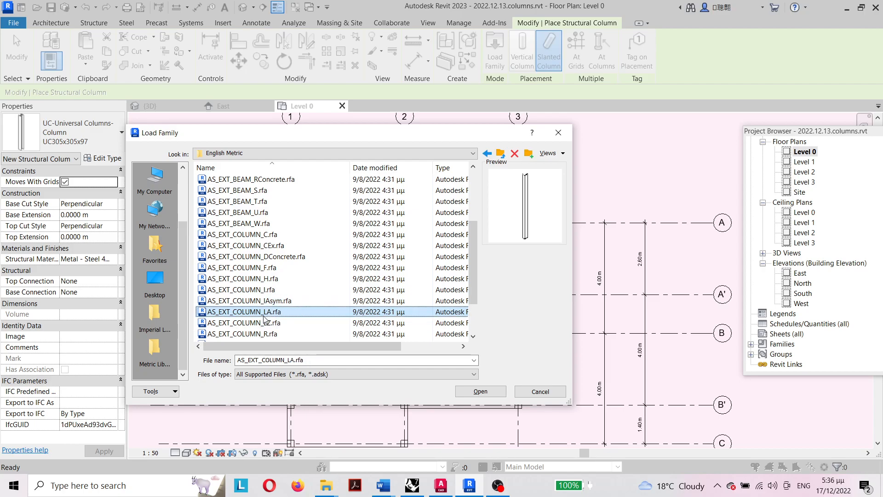
pyautogui.click(265, 290)
pyautogui.click(489, 392)
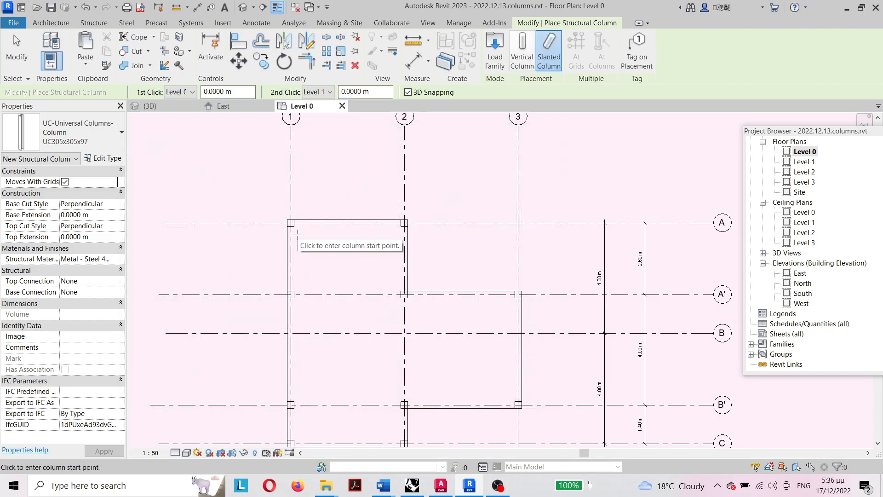
# Place a vertical UC305x305x97 structural column up to Level 1 at the intersection of grids 1 and A
pyautogui.click(522, 51)
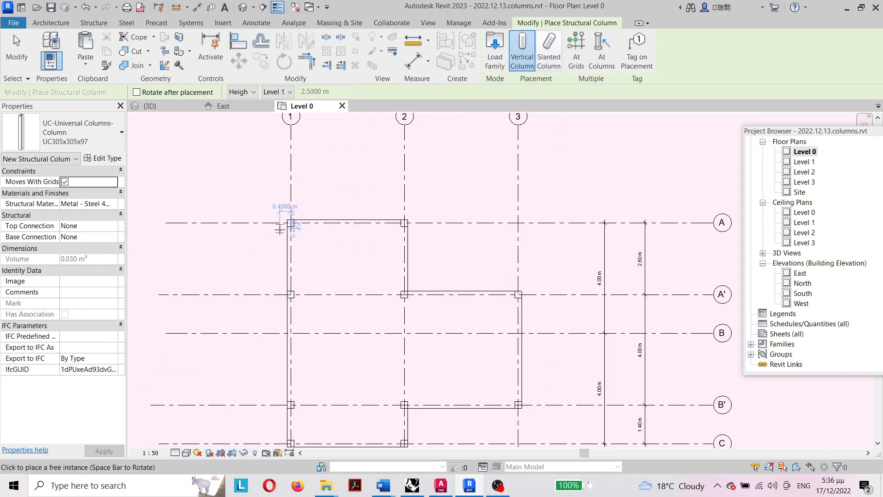
pyautogui.scroll(3, 307, 222)
pyautogui.scroll(2, 306, 222)
pyautogui.click(301, 215)
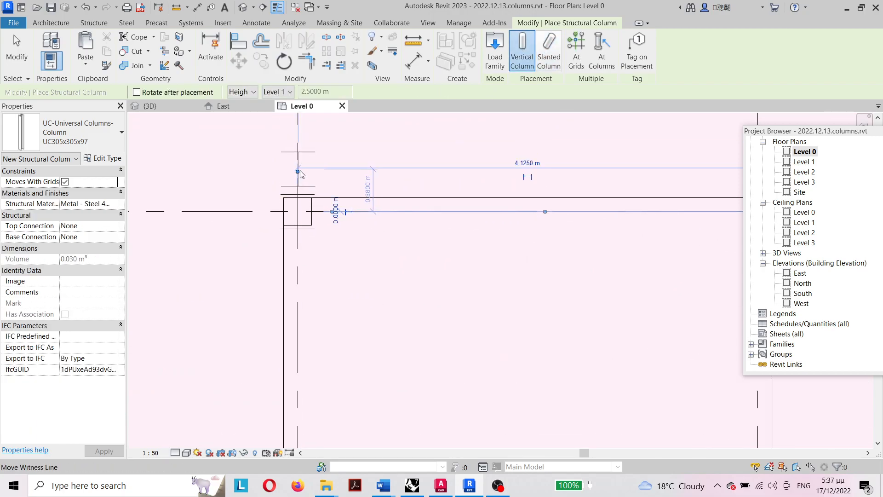
pyautogui.press('Escape')
# Duplicate the type of the structural column at grids 1 and A as UC200x200x97 2
pyautogui.scroll(2, 308, 198)
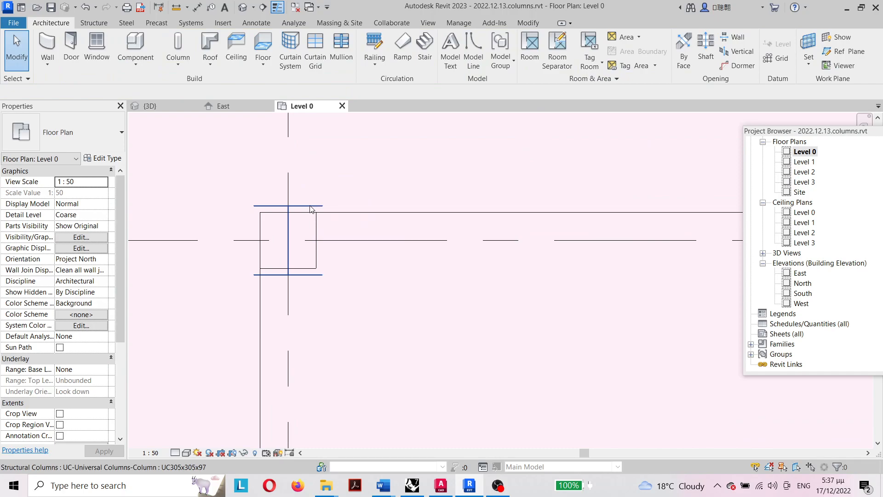
pyautogui.click(310, 209)
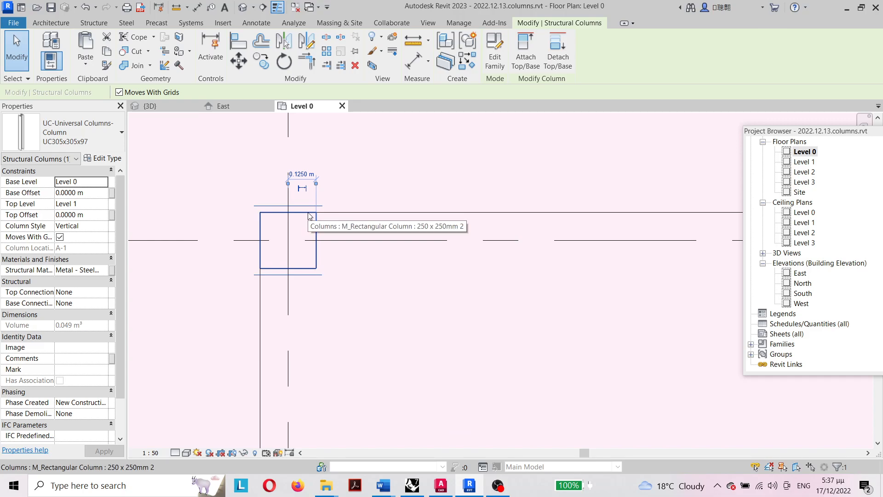
pyautogui.click(111, 158)
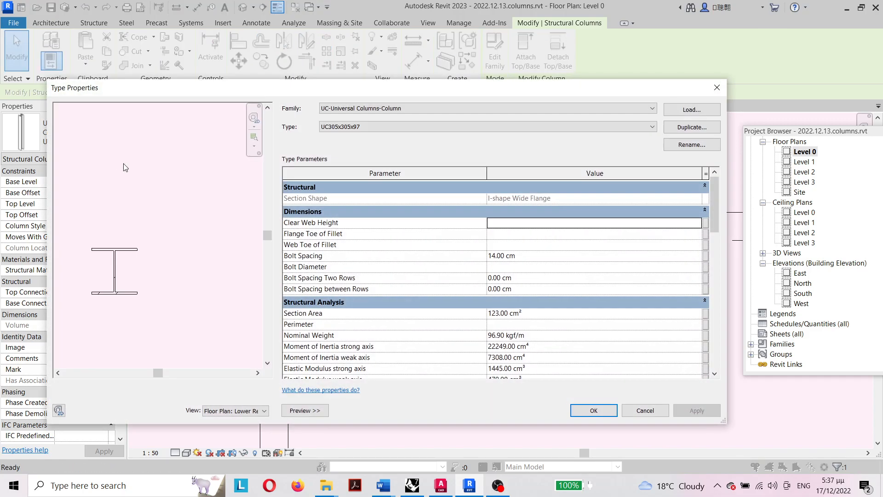
pyautogui.click(704, 130)
pyautogui.click(359, 247)
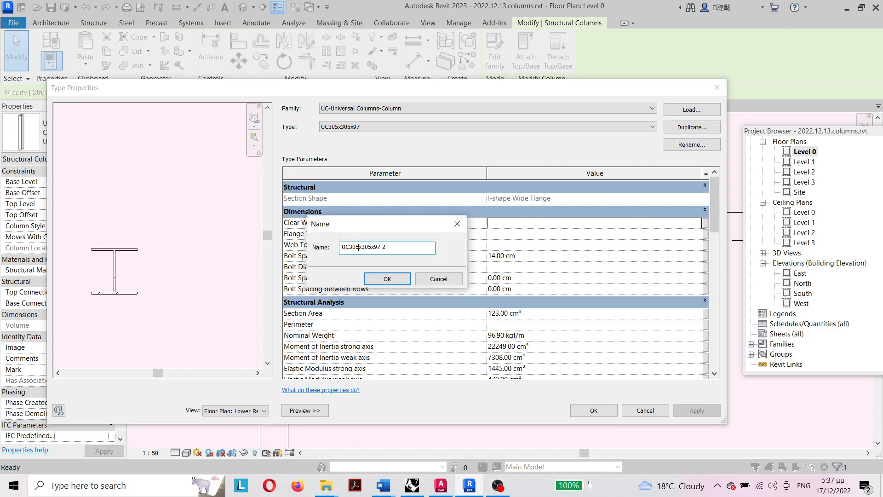
pyautogui.press('BackSpace')
pyautogui.press('BackSpace')
pyautogui.press('BackSpace')
pyautogui.write('2')
pyautogui.click(385, 279)
# Set the new column type's section width and height to 20 cm and apply it to the selected column
pyautogui.scroll(-3, 535, 276)
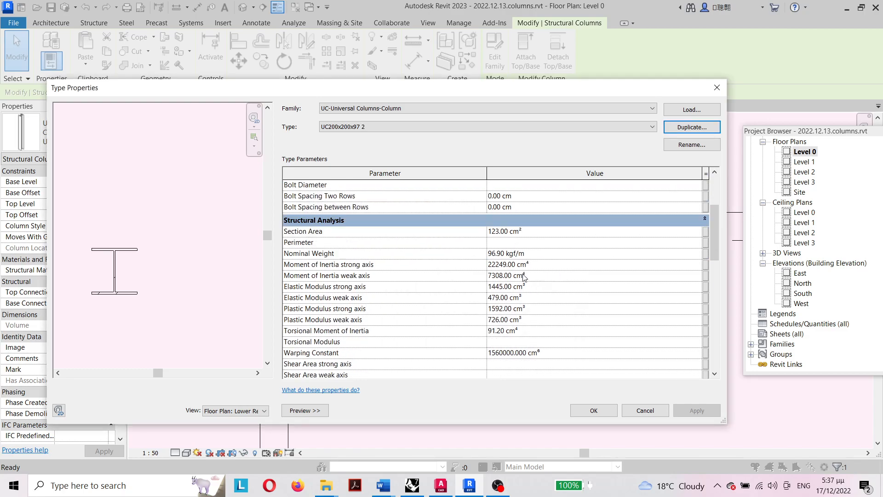
pyautogui.scroll(-5, 495, 286)
pyautogui.click(505, 253)
pyautogui.click(504, 253)
pyautogui.write('20')
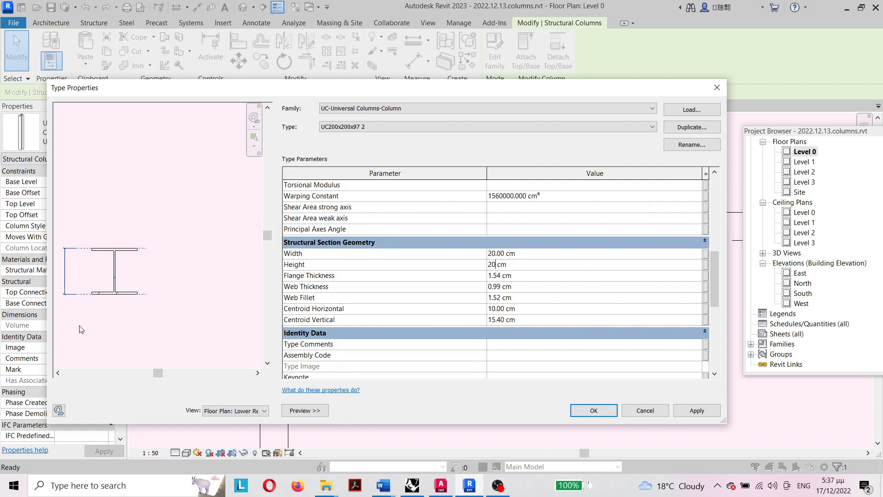
pyautogui.click(593, 410)
# Show the selected structural column in the 3D view and attach its top to the floor slab at Level 1
pyautogui.scroll(5, 306, 209)
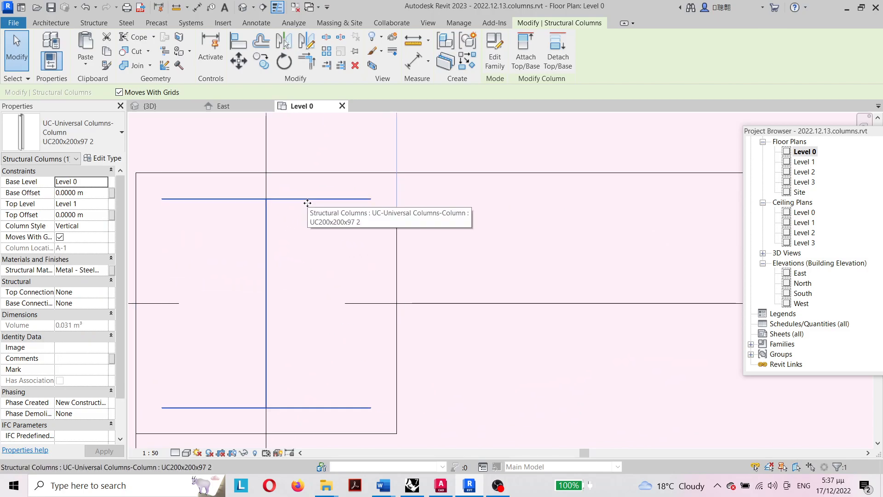
pyautogui.press('n')
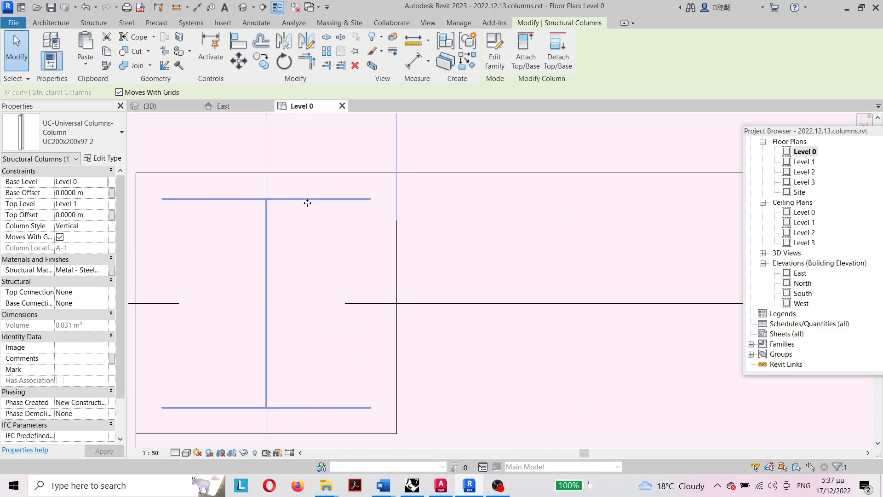
pyautogui.hotkey('ctrl', 'Tab')
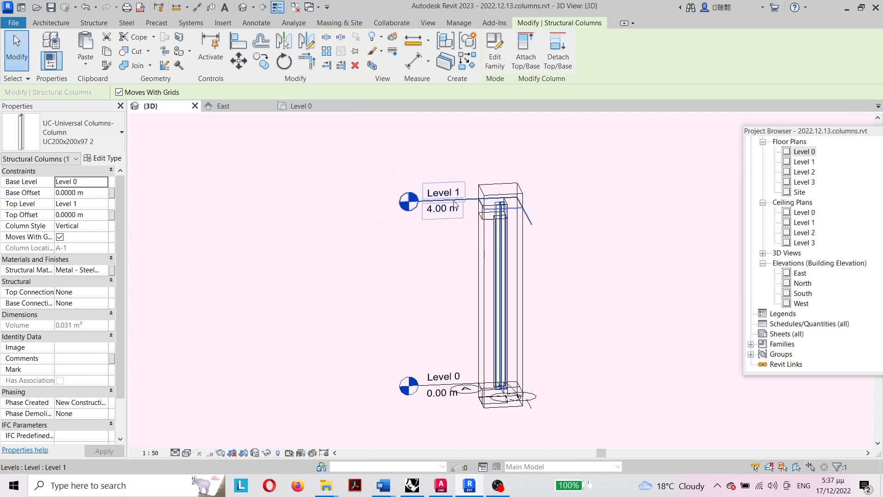
pyautogui.scroll(3, 508, 209)
pyautogui.click(524, 57)
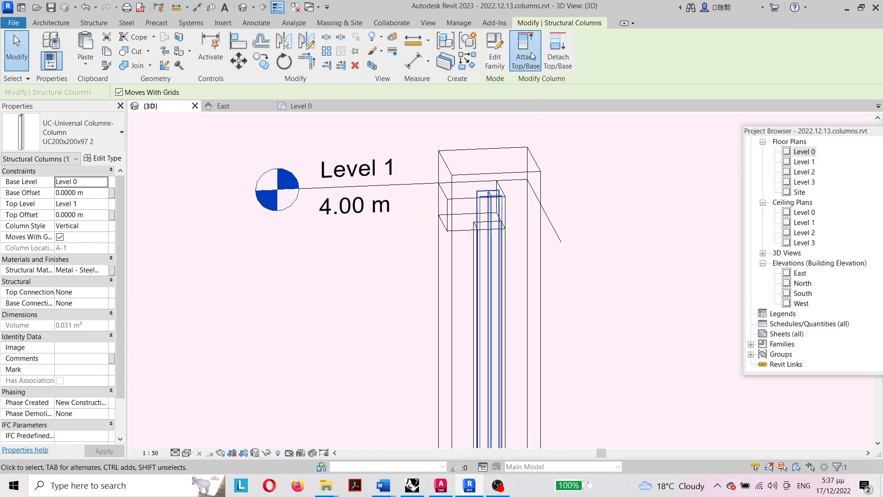
pyautogui.click(552, 225)
pyautogui.press('Escape')
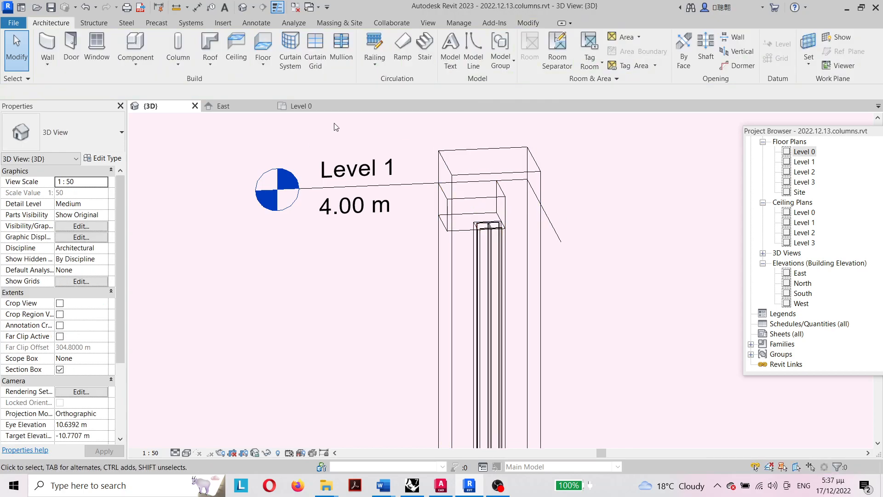
# Open the Level 0 floor plan view
pyautogui.click(307, 107)
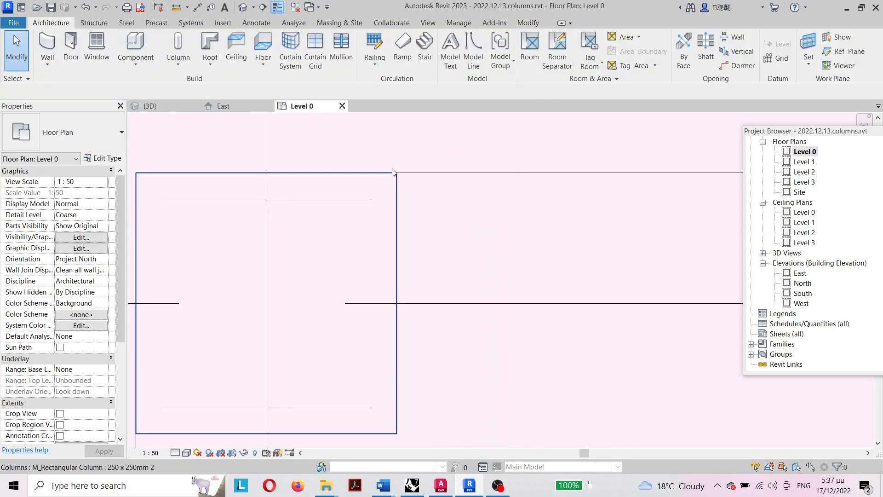
pyautogui.click(181, 64)
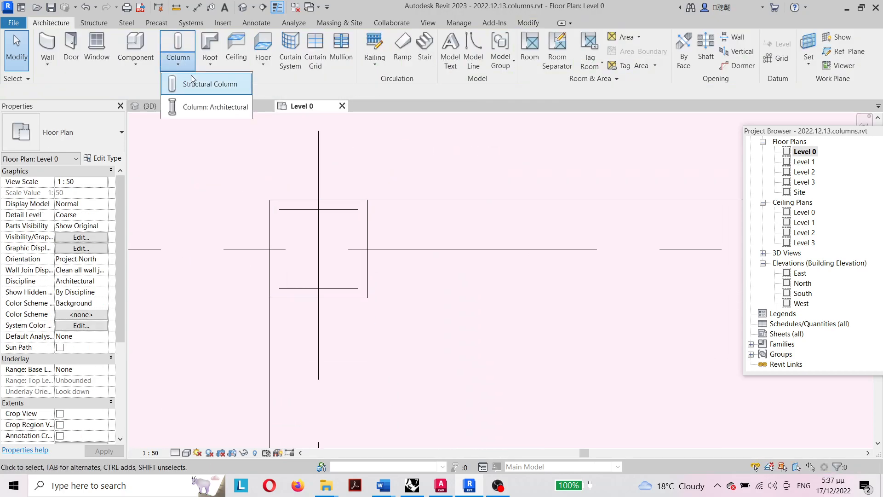
pyautogui.click(205, 84)
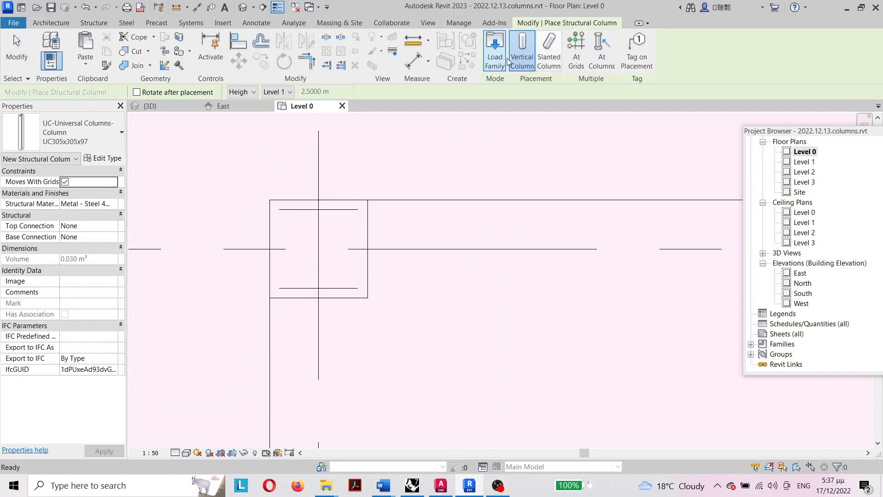
pyautogui.click(574, 57)
pyautogui.scroll(-5, 342, 252)
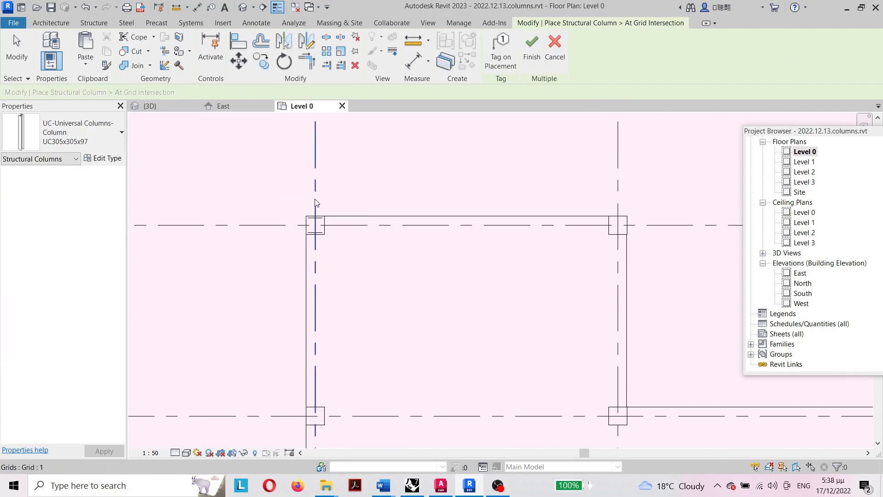
pyautogui.click(615, 193)
pyautogui.click(646, 225)
pyautogui.scroll(-2, 618, 230)
pyautogui.moveTo(555, 255); pyautogui.dragTo(511, 227, button='middle')
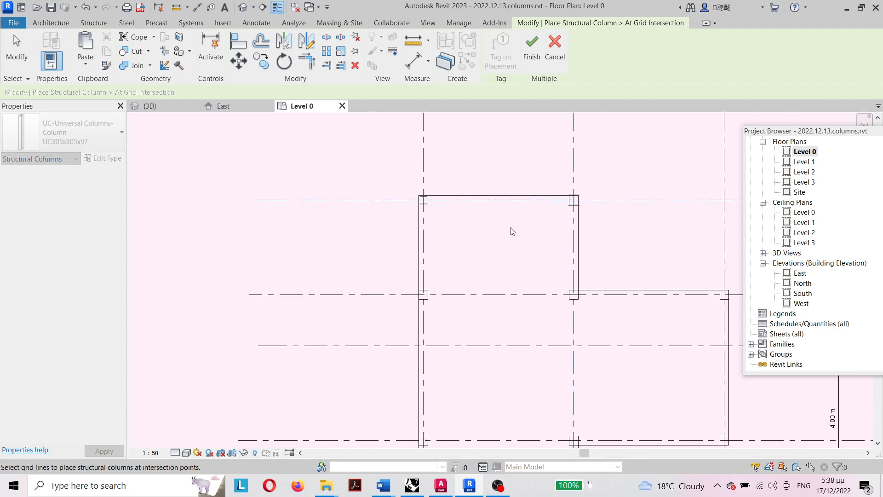
pyautogui.moveTo(692, 289); pyautogui.dragTo(610, 259, button='middle')
pyautogui.keyDown('ctrl'); pyautogui.click(659, 265); pyautogui.keyUp('ctrl')
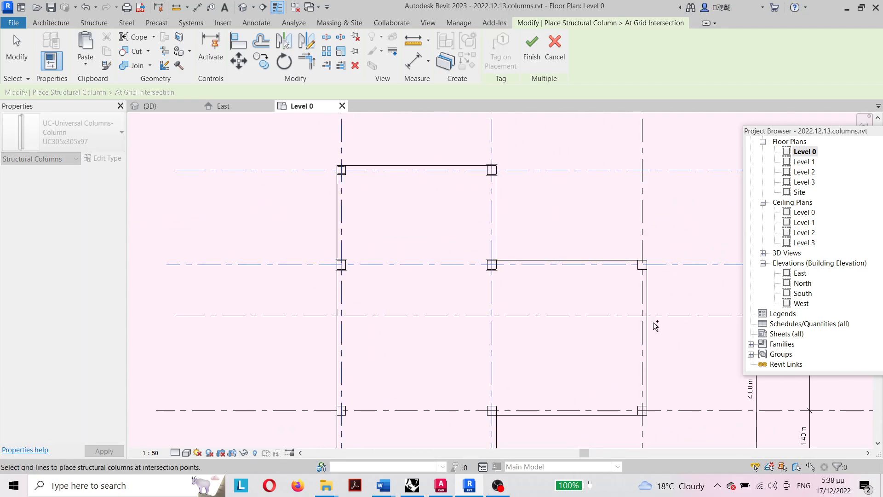
pyautogui.scroll(-3, 673, 414)
pyautogui.scroll(2, 546, 362)
pyautogui.press('Escape')
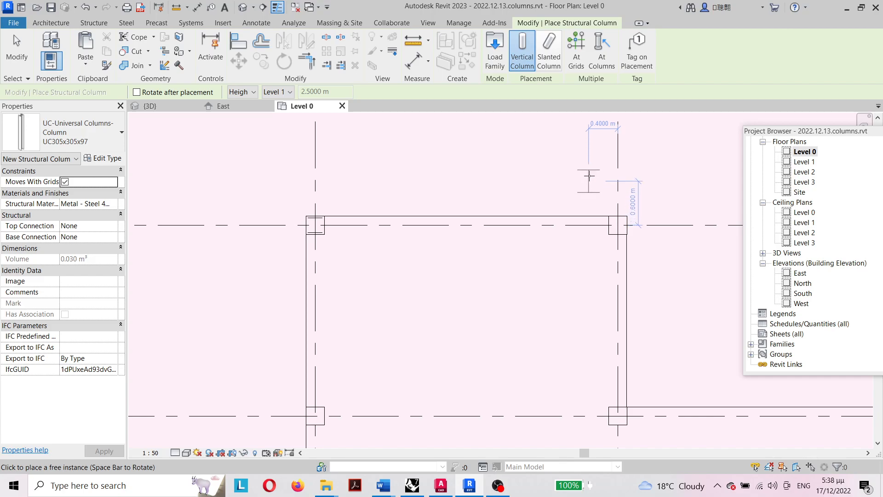
pyautogui.press('Escape')
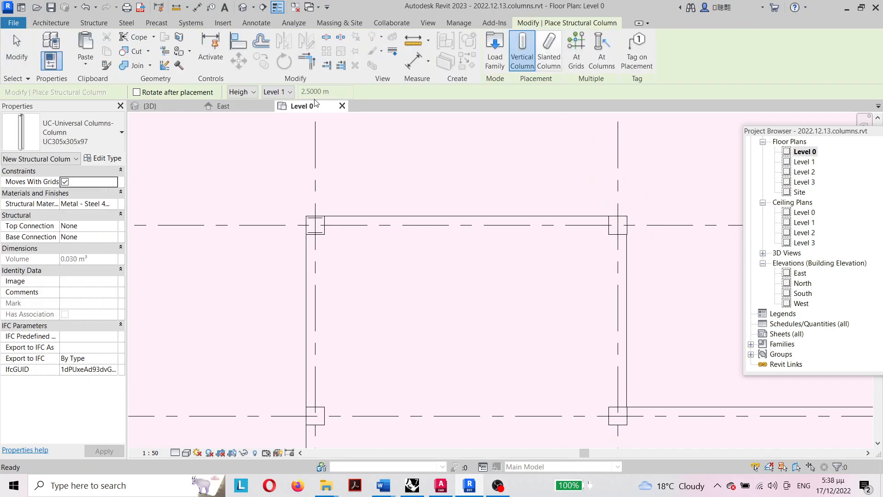
pyautogui.press('Escape')
pyautogui.click(92, 136)
pyautogui.click(92, 136)
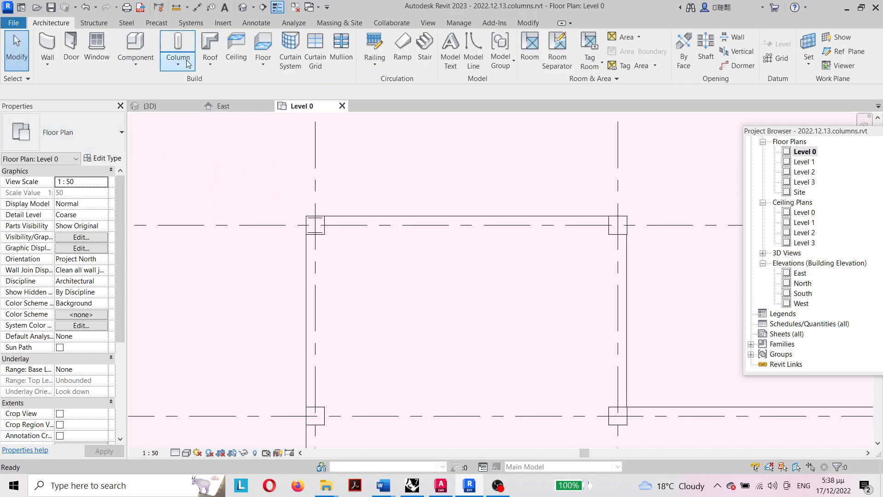
# Place vertical UC200x200x97 2 structural columns up to Level 1 at the intersections of grids 2 and 3 with grids A, A' and B'
pyautogui.click(186, 61)
pyautogui.click(184, 85)
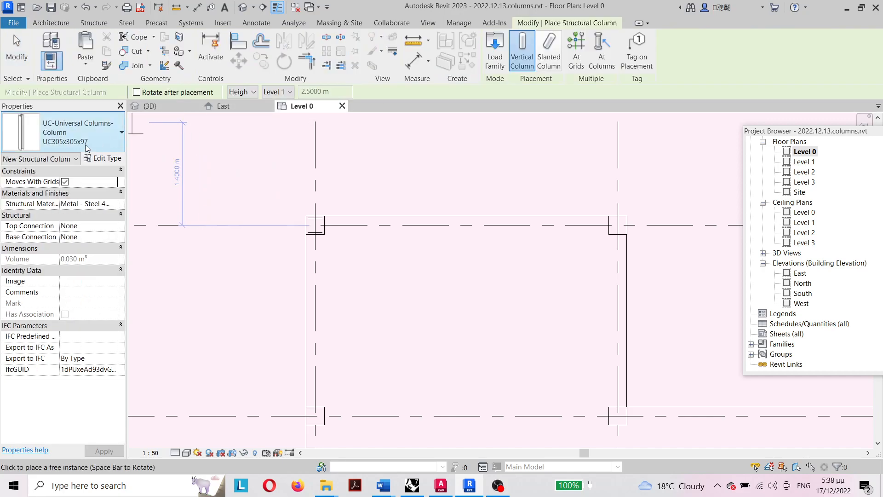
pyautogui.click(78, 134)
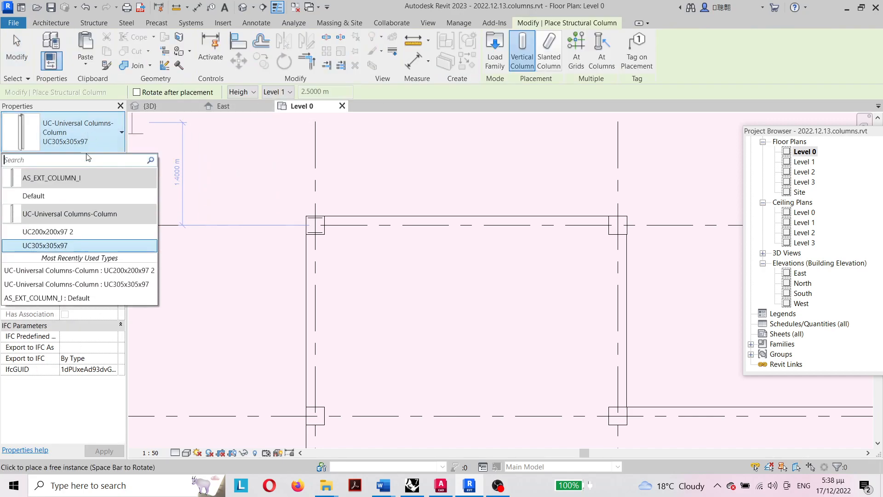
pyautogui.click(68, 232)
pyautogui.click(578, 52)
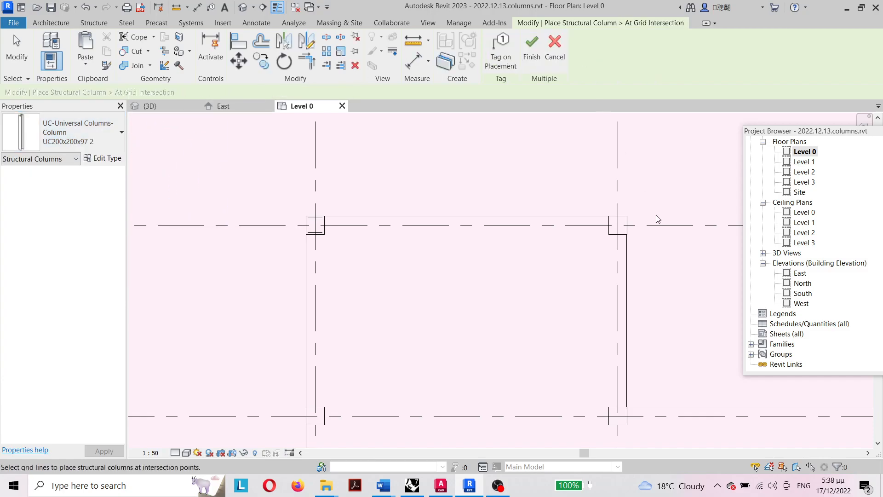
pyautogui.click(617, 184)
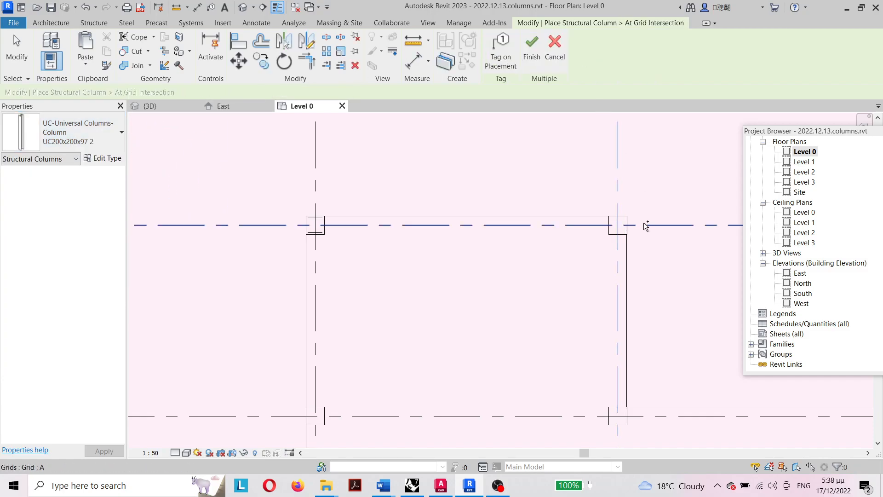
pyautogui.keyDown('ctrl'); pyautogui.click(644, 225); pyautogui.keyUp('ctrl')
pyautogui.scroll(-2, 384, 179)
pyautogui.scroll(-2, 610, 293)
pyautogui.scroll(2, 663, 299)
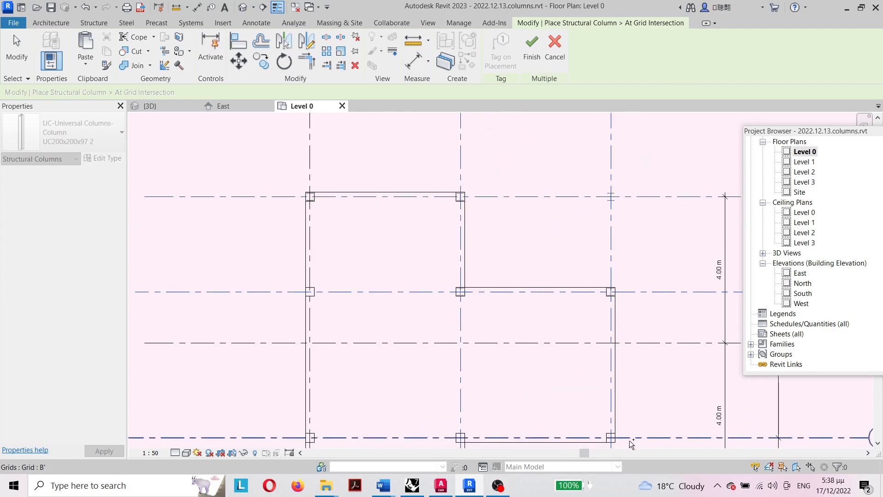
pyautogui.scroll(-2, 467, 228)
pyautogui.scroll(2, 506, 338)
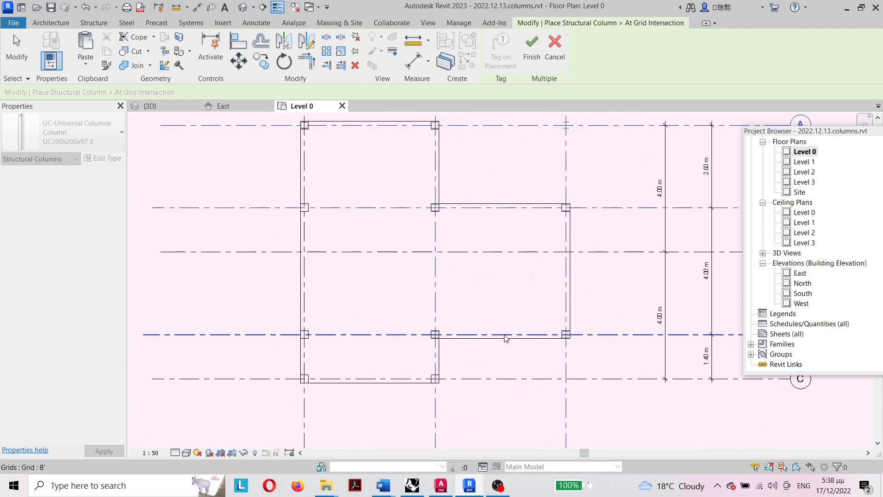
pyautogui.click(532, 45)
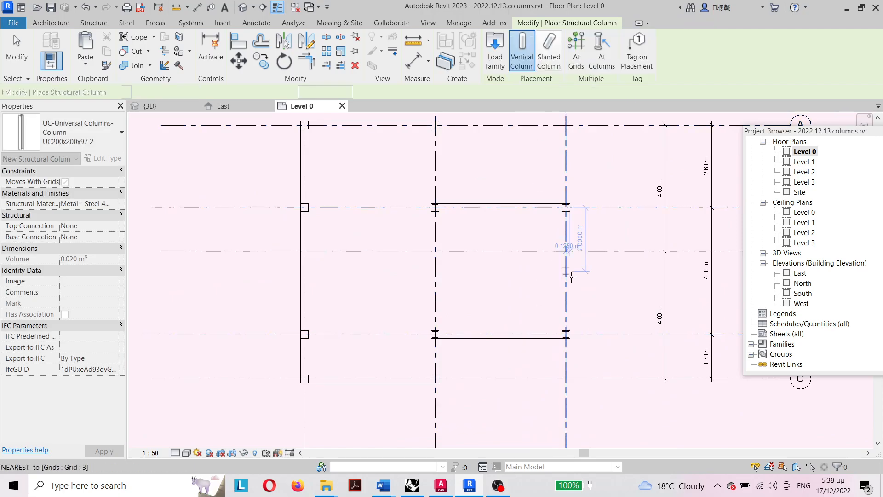
pyautogui.scroll(4, 555, 233)
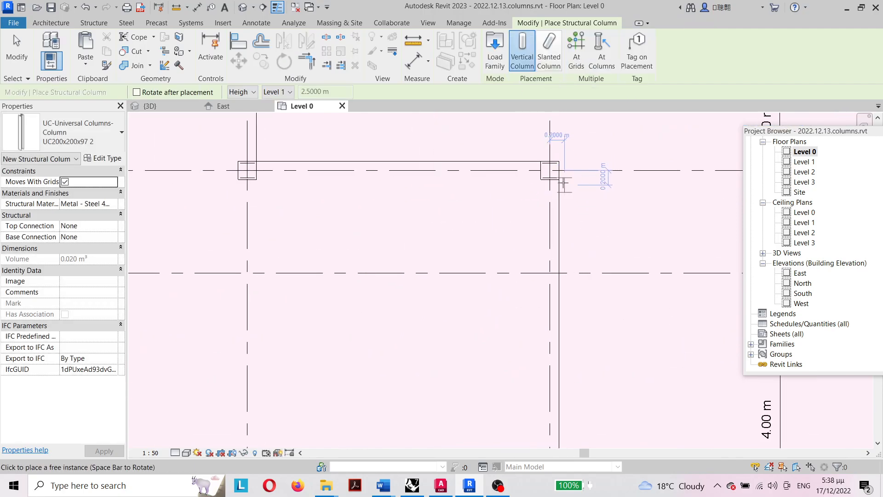
pyautogui.press('Escape')
pyautogui.press('Escape')
# Place UC200x200x97 2 structural columns inside the architectural columns at grid 1 with A', B' and C, and at grid 2 with C
pyautogui.scroll(-2, 555, 198)
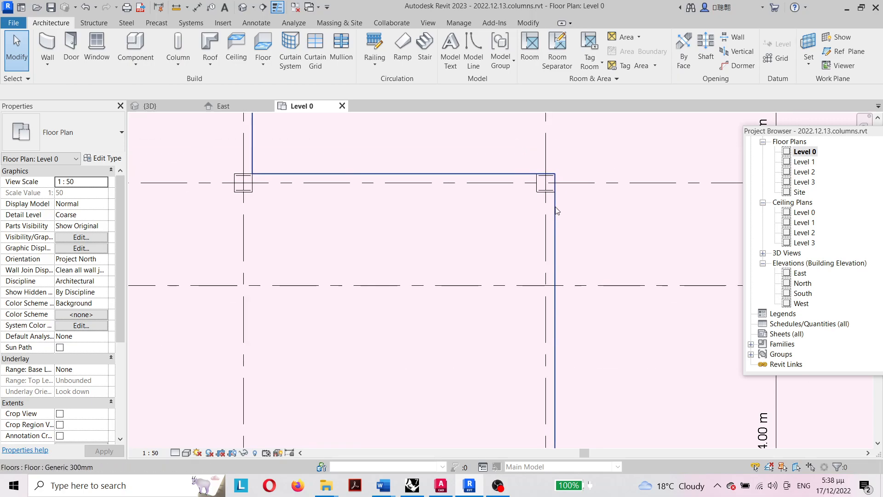
pyautogui.scroll(1, 557, 208)
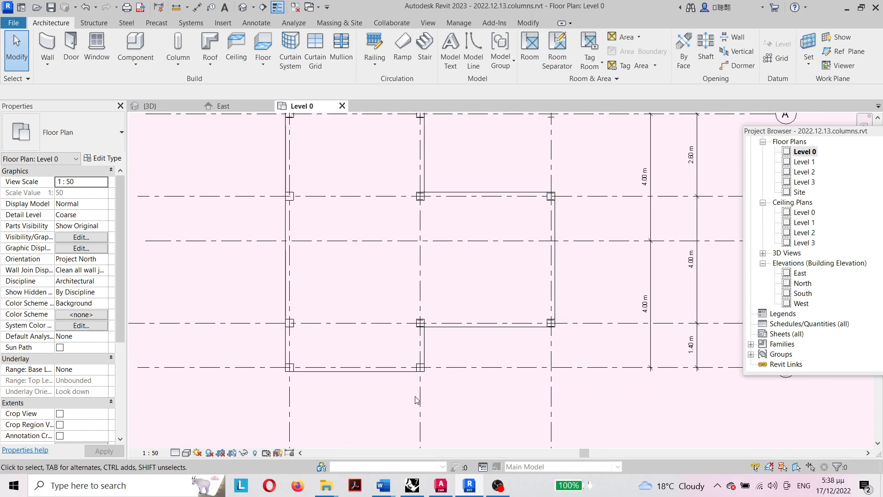
pyautogui.click(178, 63)
pyautogui.click(194, 83)
pyautogui.click(602, 51)
pyautogui.scroll(6, 295, 204)
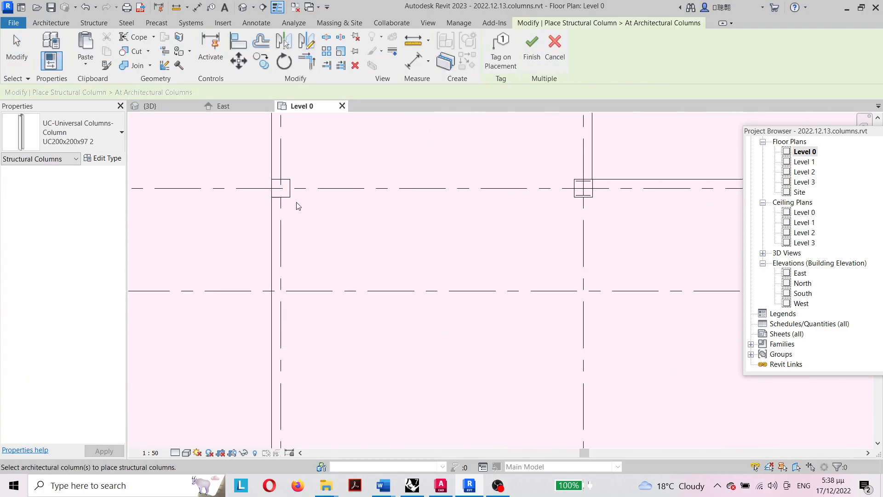
pyautogui.click(289, 197)
pyautogui.scroll(-7, 306, 171)
pyautogui.scroll(5, 316, 282)
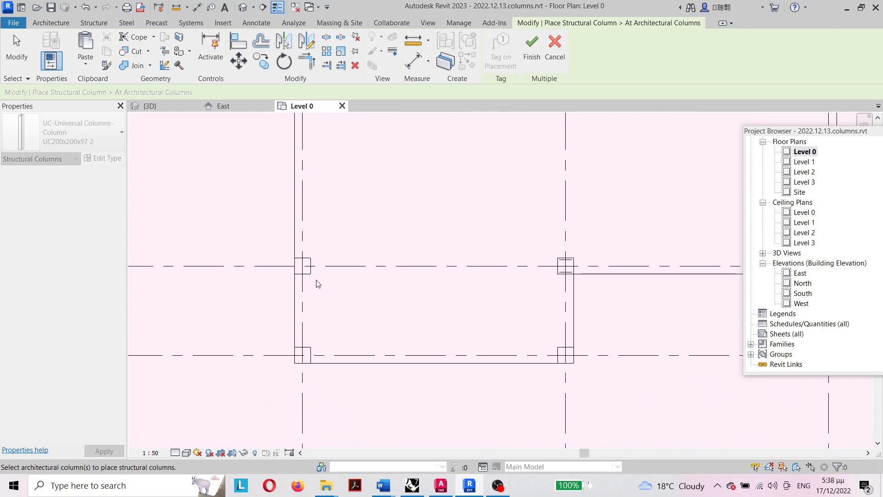
pyautogui.scroll(-2, 317, 276)
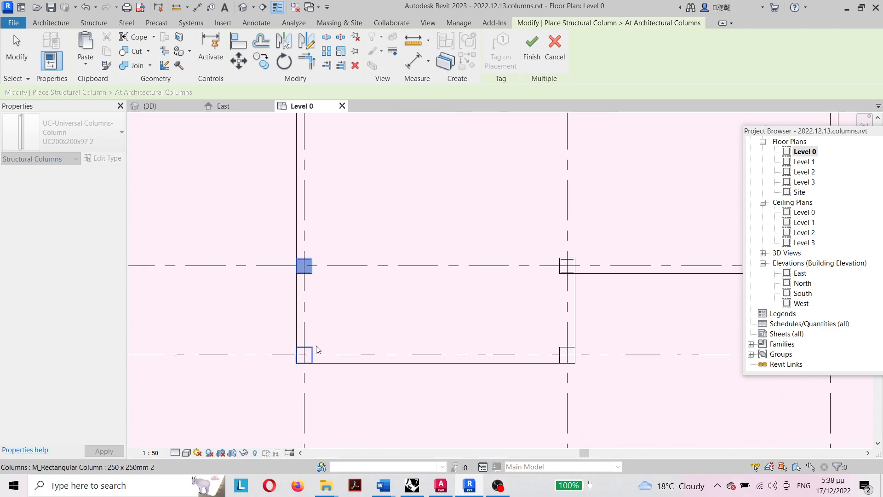
pyautogui.scroll(2, 316, 351)
pyautogui.click(316, 351)
pyautogui.scroll(5, 481, 312)
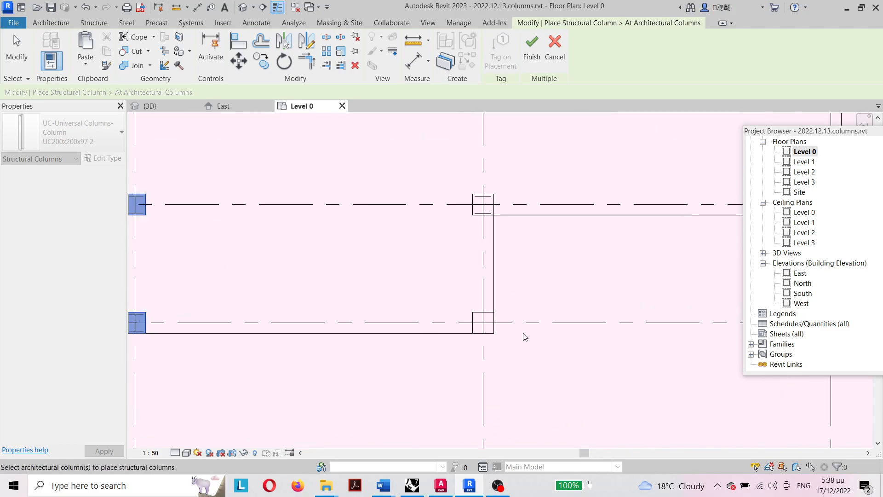
pyautogui.click(482, 312)
pyautogui.scroll(-6, 398, 364)
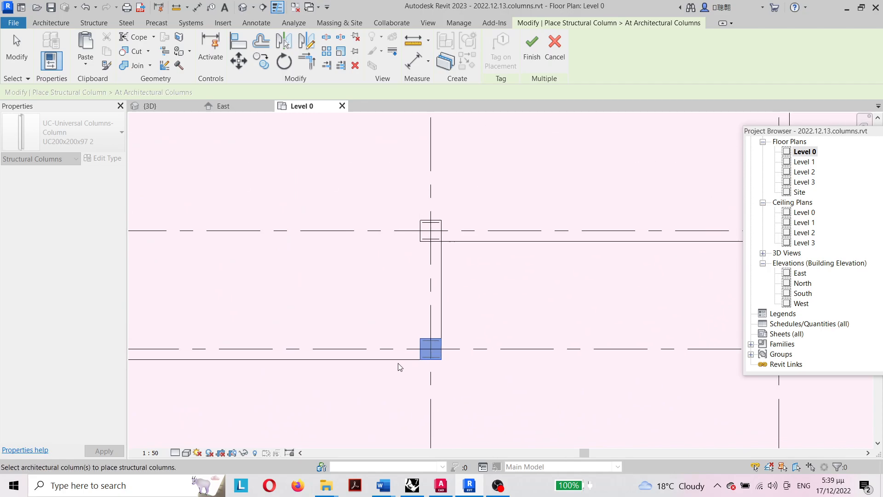
pyautogui.scroll(-2, 389, 248)
pyautogui.scroll(2, 414, 115)
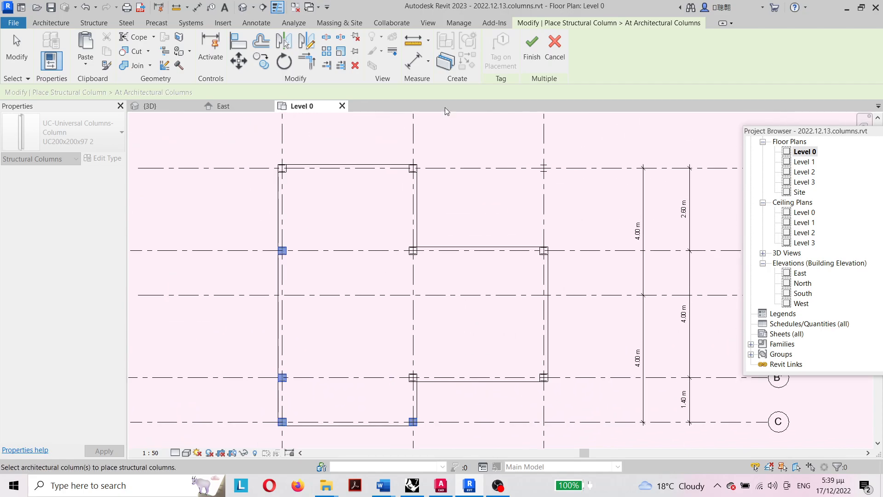
pyautogui.click(545, 55)
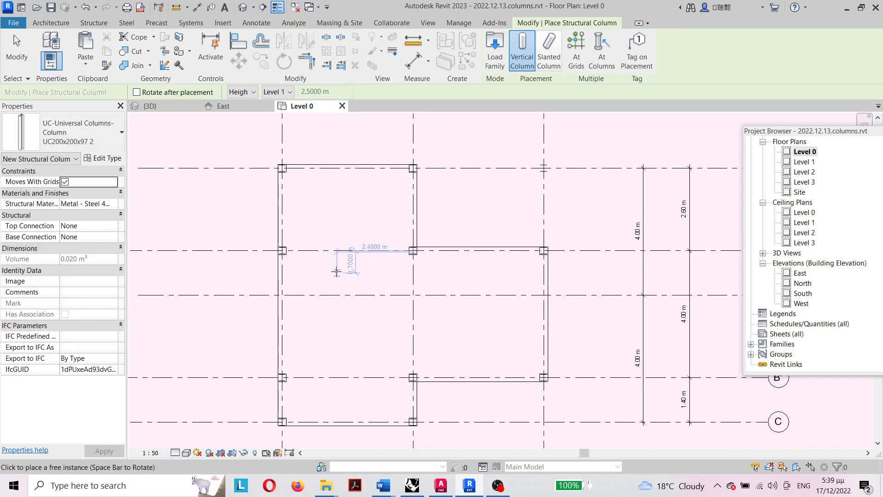
pyautogui.press('Escape')
pyautogui.press('Escape')
# Select all instances of the UC200x200x97 2 structural column visible in the Level 0 plan
pyautogui.scroll(5, 282, 262)
pyautogui.click(296, 261)
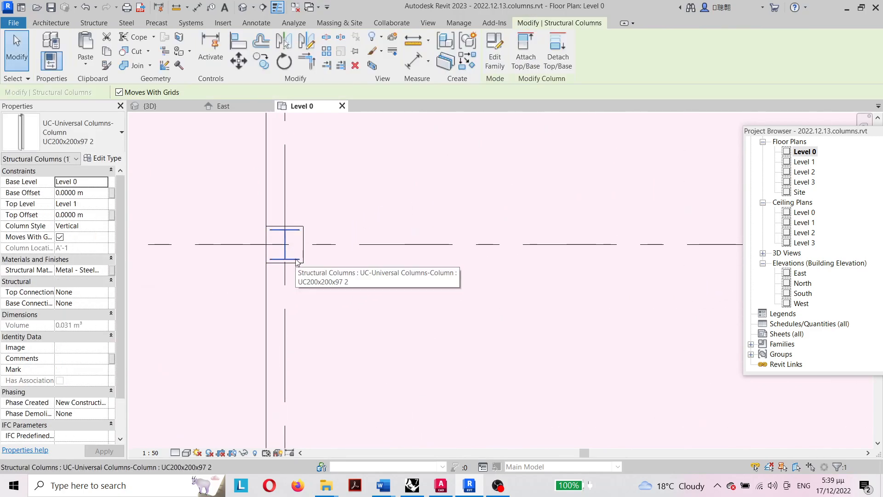
pyautogui.rightClick(296, 261)
pyautogui.moveTo(355, 128)
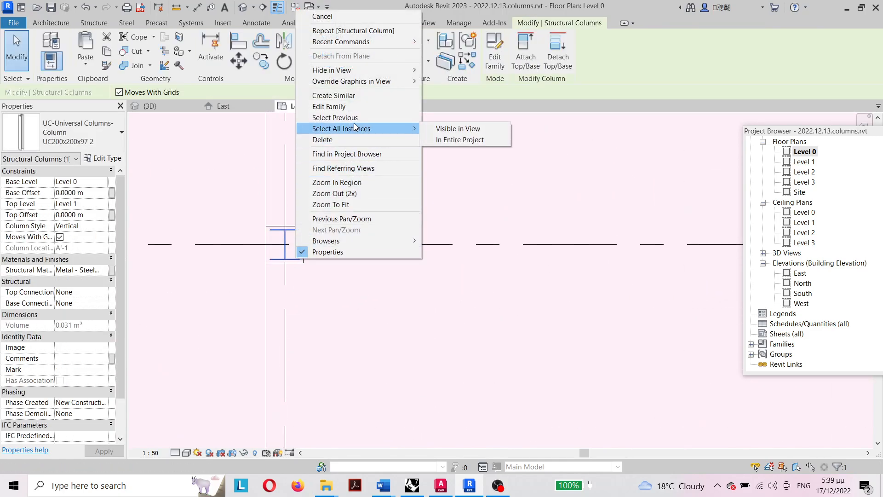
pyautogui.click(455, 129)
pyautogui.scroll(-5, 368, 198)
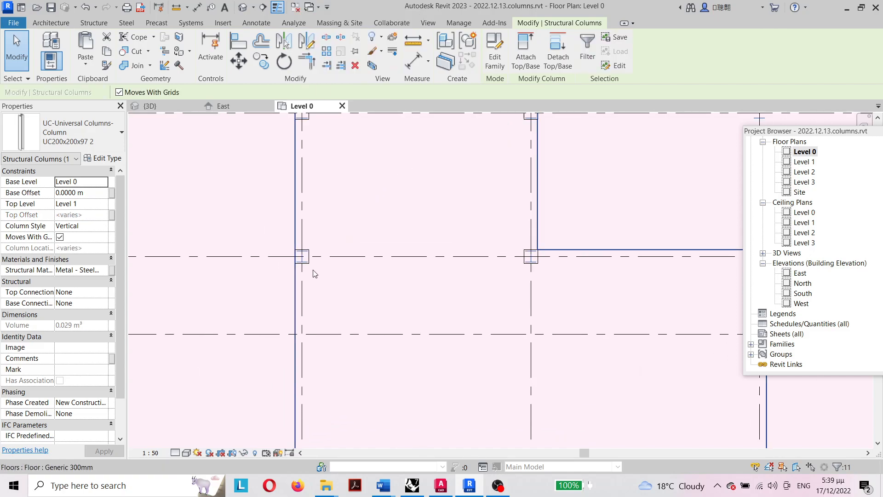
pyautogui.keyDown('ctrl'); pyautogui.click(425, 226); pyautogui.keyUp('ctrl')
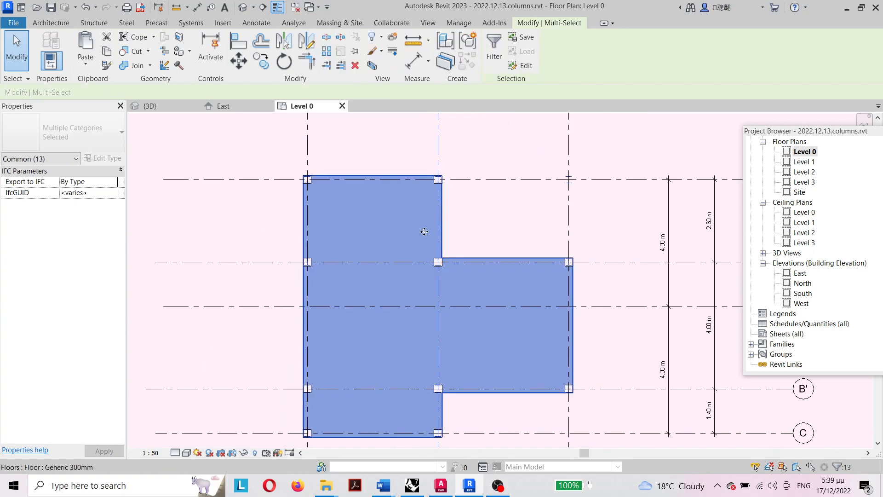
pyautogui.keyDown('shift'); pyautogui.click(393, 223); pyautogui.keyUp('shift')
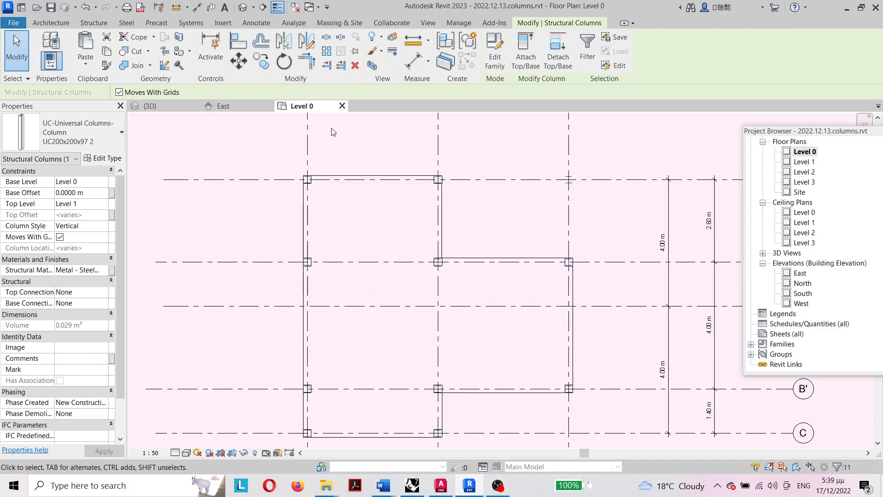
# Show the selected structural columns in a section-boxed 3D view and attach their tops to the floor slab at Level 1
pyautogui.press('b')
pyautogui.press('x')
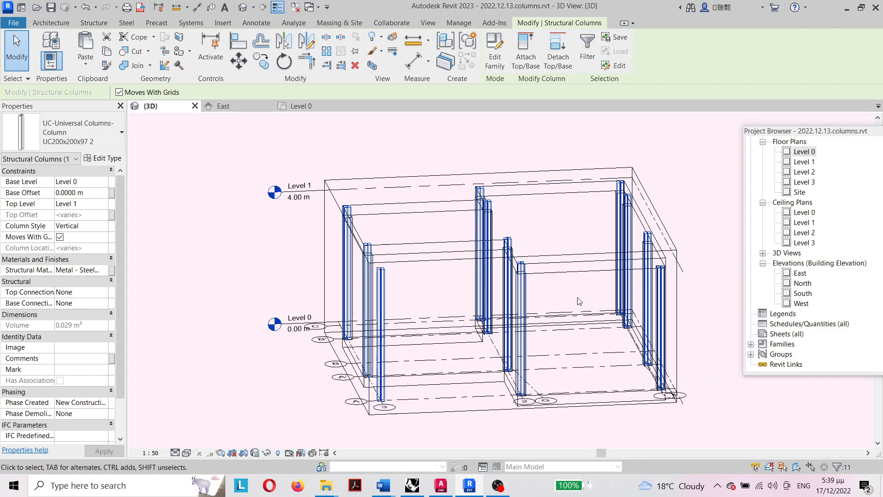
pyautogui.scroll(2, 571, 288)
pyautogui.click(526, 49)
pyautogui.click(525, 255)
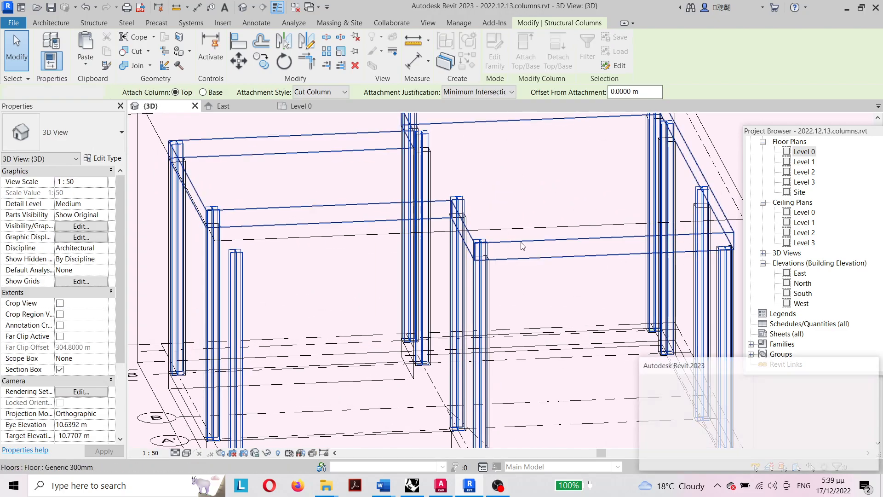
pyautogui.click(799, 458)
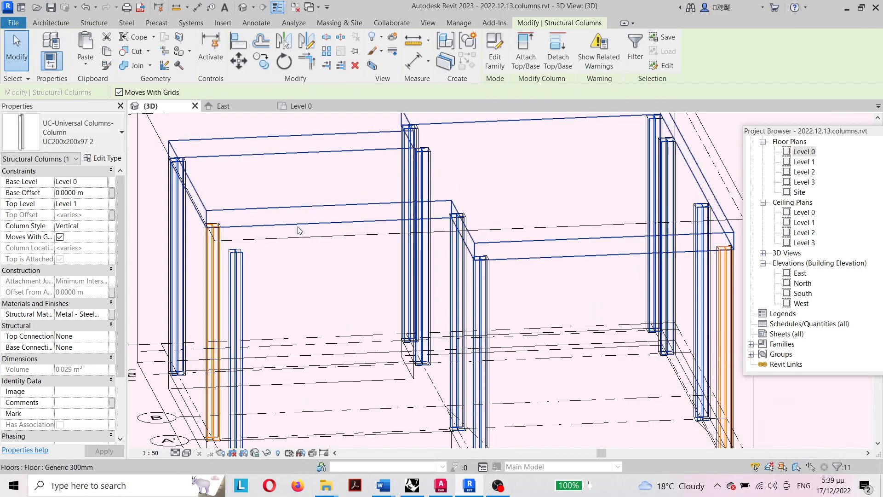
pyautogui.click(292, 283)
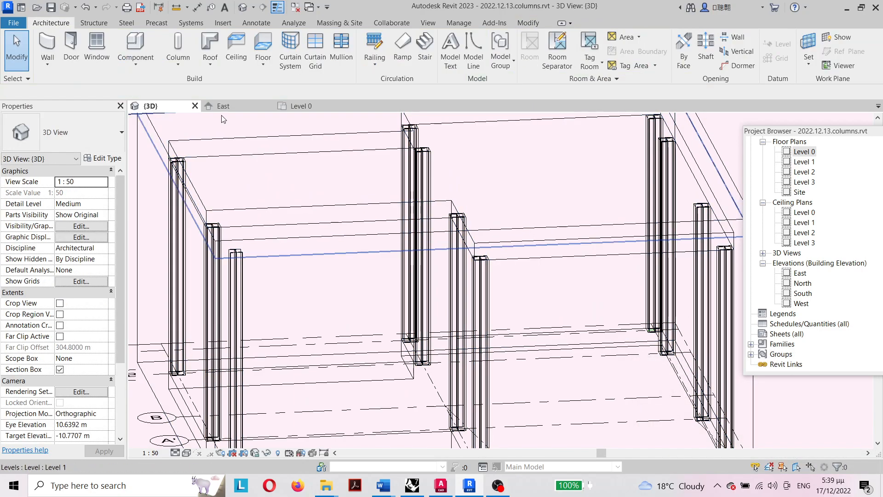
# Tile the Level 0 plan, 3D and East elevation views side by side, with the model framed in each
pyautogui.click(296, 109)
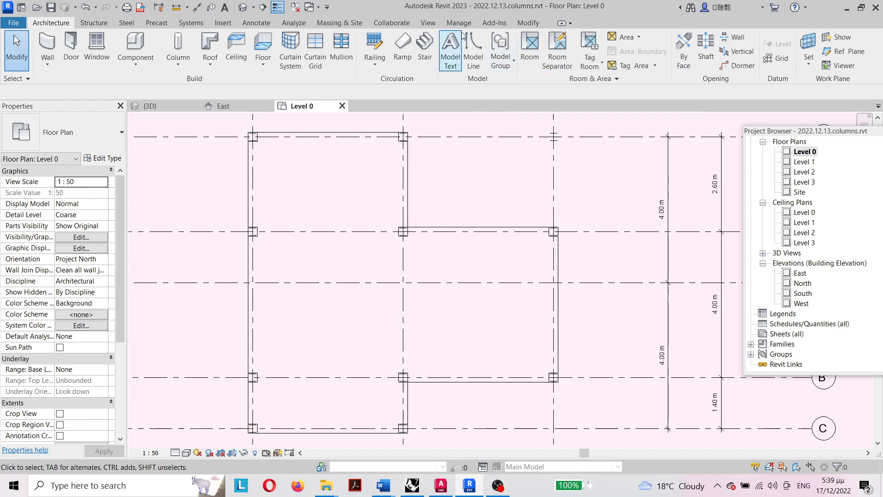
pyautogui.click(427, 23)
pyautogui.click(799, 51)
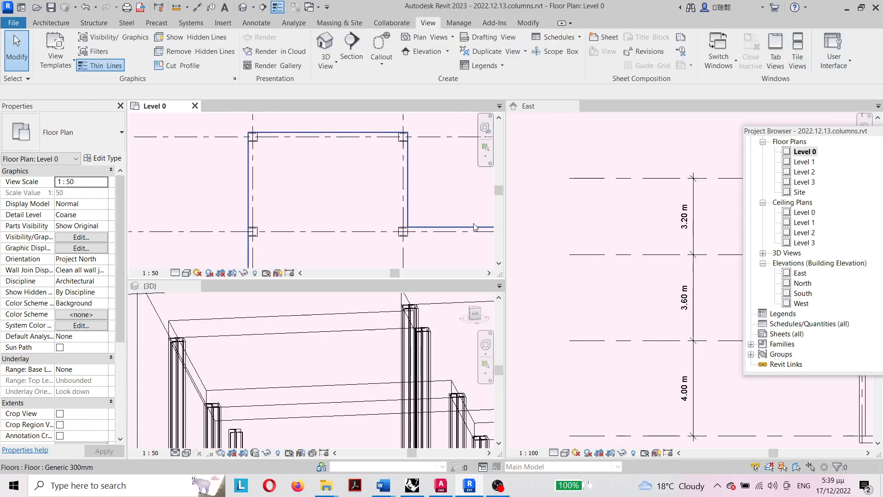
pyautogui.scroll(-5, 286, 345)
pyautogui.scroll(1, 290, 350)
pyautogui.scroll(-3, 249, 140)
pyautogui.scroll(-4, 713, 268)
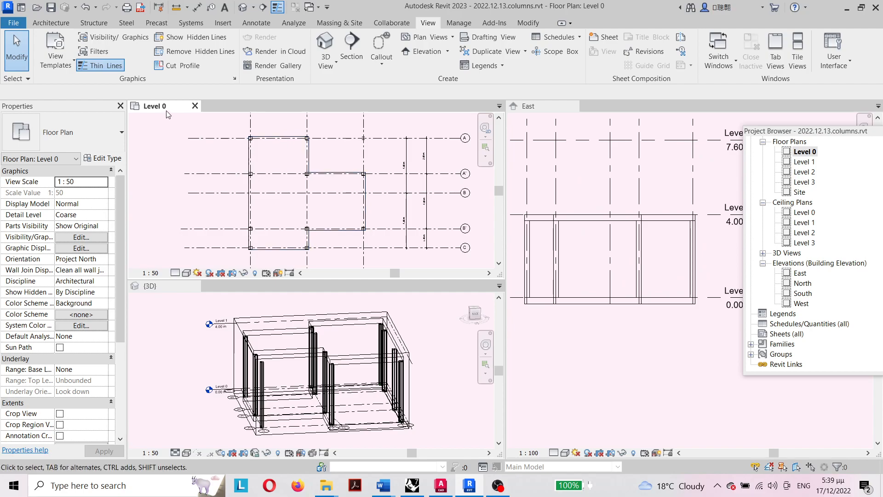
# Place a slanted UC200x200x97 2 structural column on grid 3 from Level 0 at grid A' up to Level 1 at grid B'
pyautogui.click(63, 23)
pyautogui.click(175, 66)
pyautogui.click(197, 83)
pyautogui.click(548, 50)
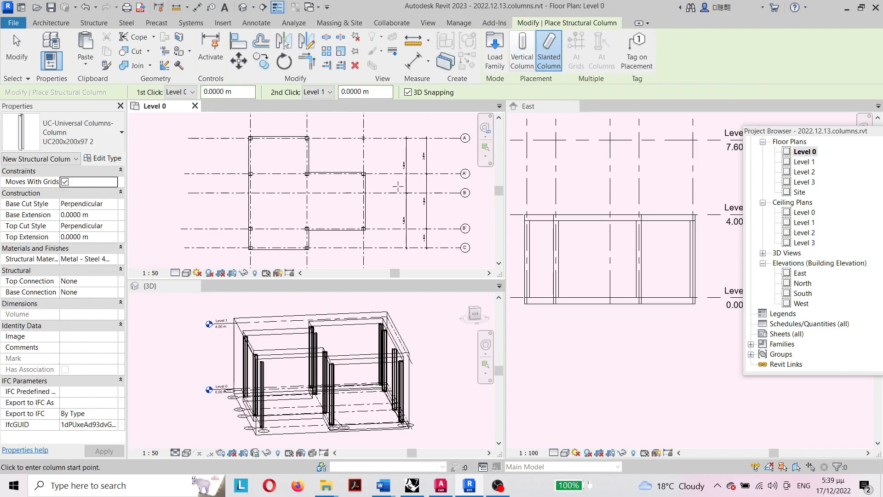
pyautogui.scroll(2, 403, 186)
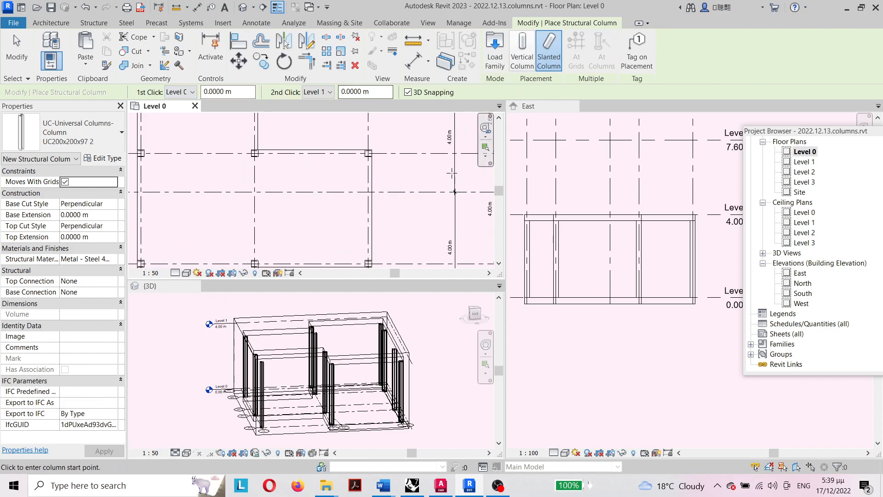
pyautogui.scroll(5, 360, 147)
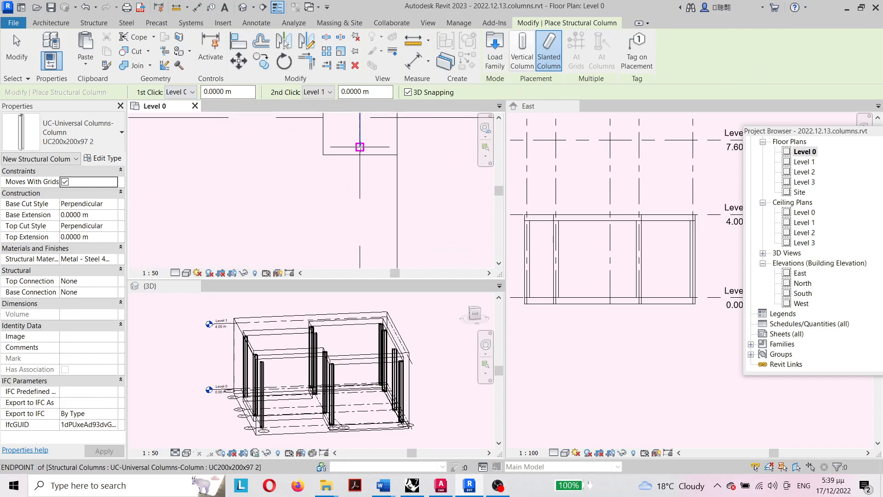
pyautogui.click(360, 147)
pyautogui.scroll(-5, 355, 151)
pyautogui.scroll(5, 342, 193)
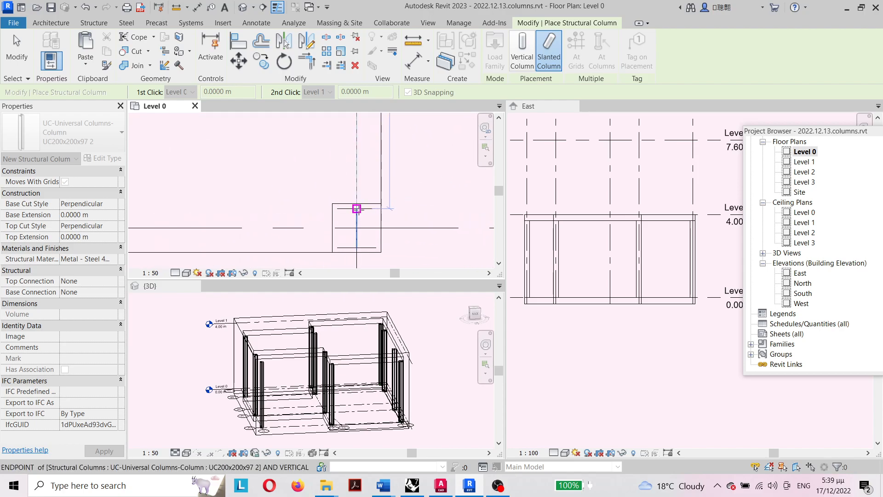
pyautogui.click(356, 208)
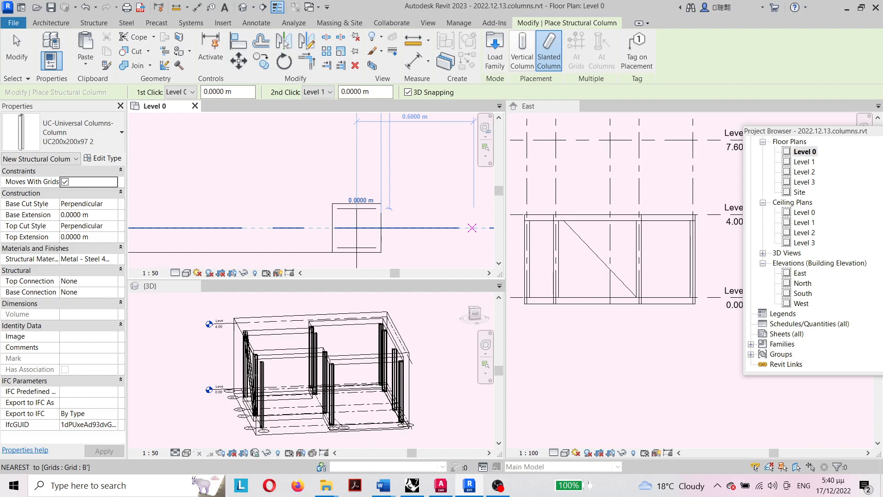
# End the column placement and select the new slanted column in the 3D view
pyautogui.rightClick(188, 366)
pyautogui.press('Escape')
pyautogui.keyDown('shift'); pyautogui.moveTo(194, 366); pyautogui.dragTo(228, 322, button='middle'); pyautogui.keyUp('shift')
pyautogui.scroll(2, 184, 369)
pyautogui.scroll(-2, 269, 313)
pyautogui.scroll(-2, 282, 358)
pyautogui.scroll(3, 228, 315)
pyautogui.scroll(-2, 281, 388)
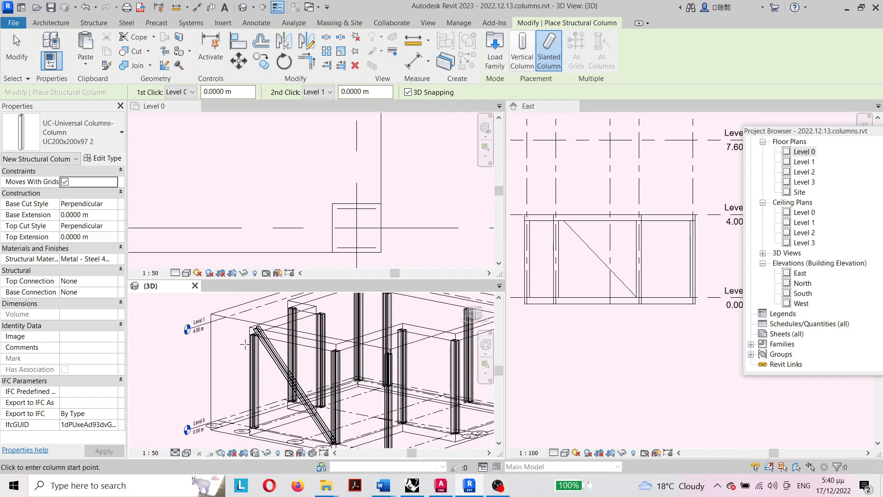
pyautogui.scroll(4, 249, 349)
pyautogui.press('Escape')
pyautogui.press('Escape')
pyautogui.click(280, 340)
pyautogui.scroll(1, 273, 322)
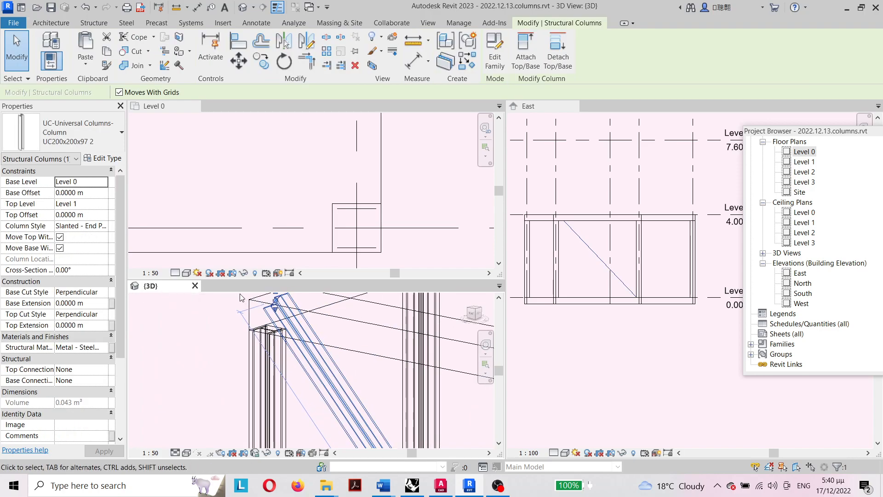
# Close the Level 0 plan and East elevation views, keeping only the 3D view open
pyautogui.click(195, 106)
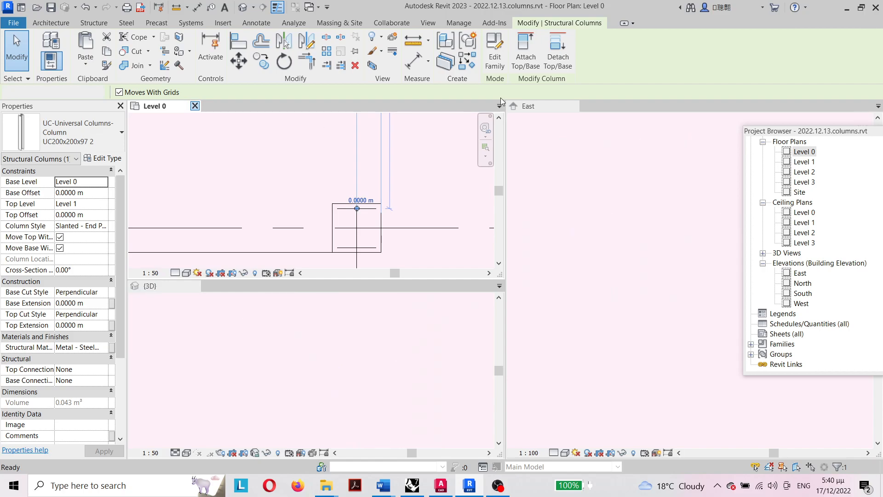
pyautogui.click(574, 106)
pyautogui.scroll(-5, 271, 184)
pyautogui.scroll(5, 271, 186)
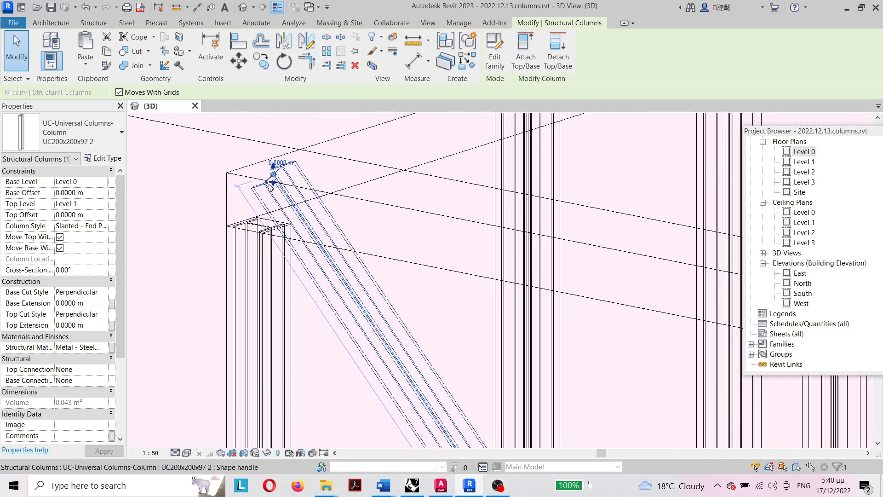
# Lower the slanted column's top to an offset of about -0.45 m and set its Top Cut Style to Vertical
pyautogui.moveTo(278, 186); pyautogui.dragTo(273, 255)
pyautogui.scroll(-4, 257, 169)
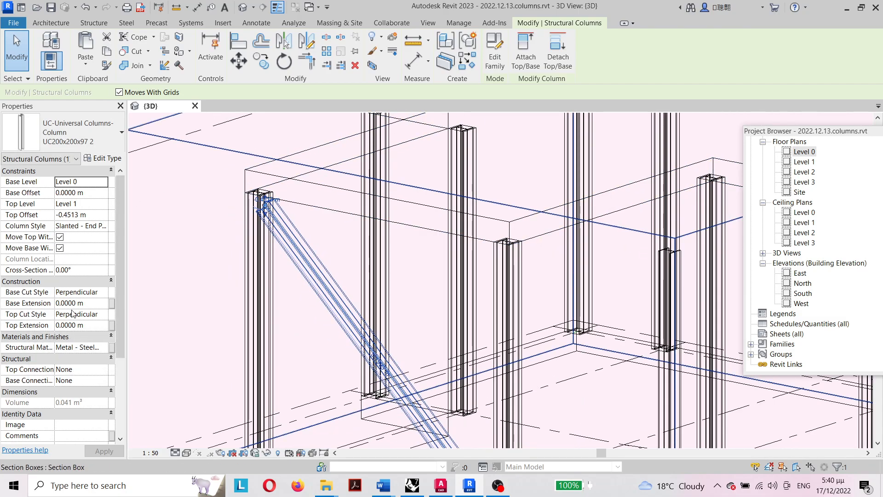
pyautogui.click(100, 317)
pyautogui.click(103, 315)
pyautogui.click(78, 345)
# Raise the slanted column's base above Level 0 and set its base offset to 0.15 m
pyautogui.scroll(-5, 264, 179)
pyautogui.scroll(8, 355, 316)
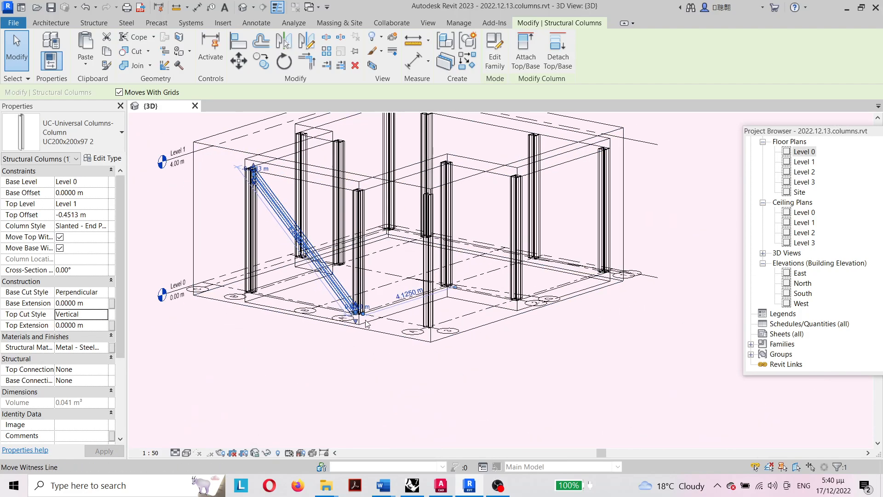
pyautogui.scroll(3, 342, 315)
pyautogui.moveTo(340, 312); pyautogui.dragTo(335, 275)
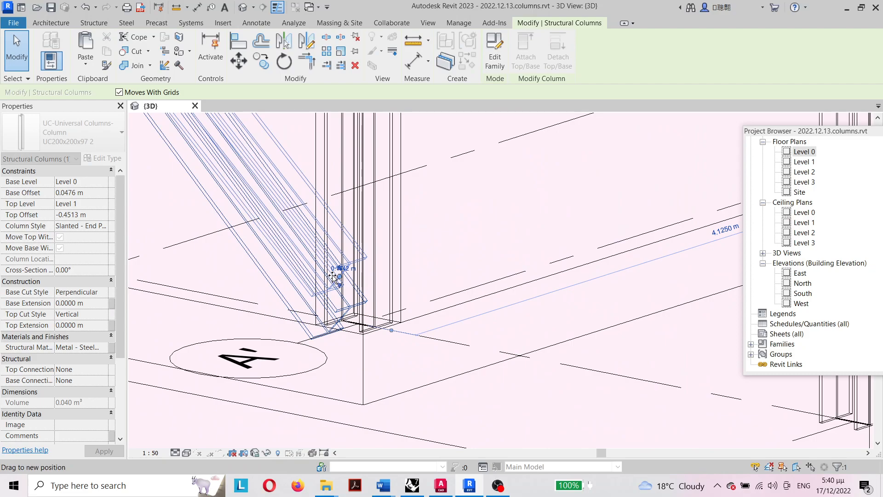
pyautogui.scroll(2, 353, 277)
pyautogui.scroll(2, 353, 276)
pyautogui.click(355, 278)
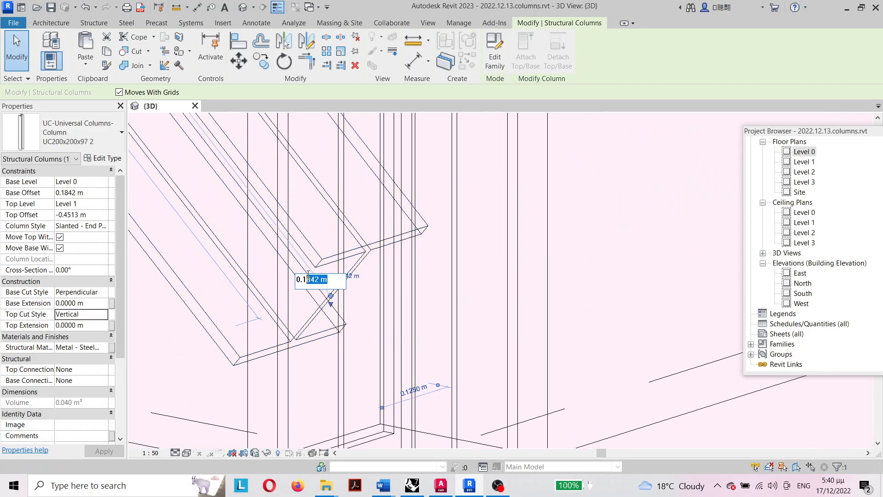
pyautogui.write('0.15')
pyautogui.press('Return')
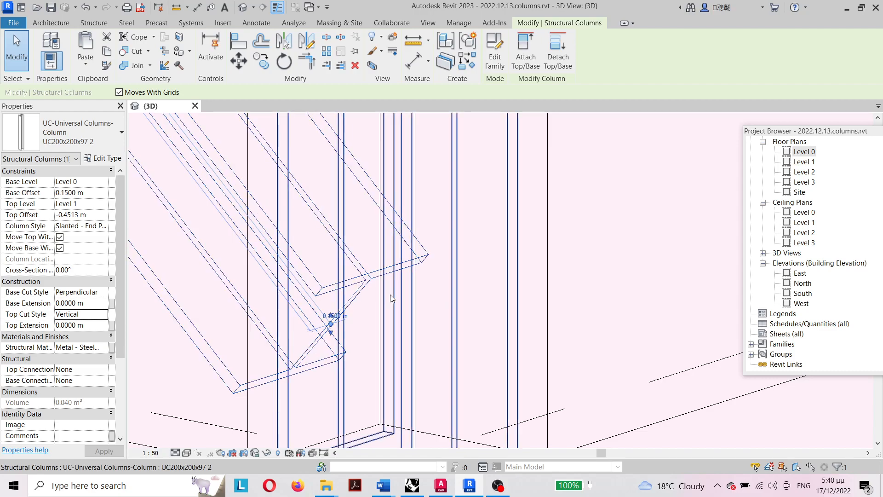
# Set the slanted column's Base Cut Style to Vertical and lower its base slightly to an offset of about 0.14 m
pyautogui.scroll(-2, 363, 331)
pyautogui.scroll(2, 361, 307)
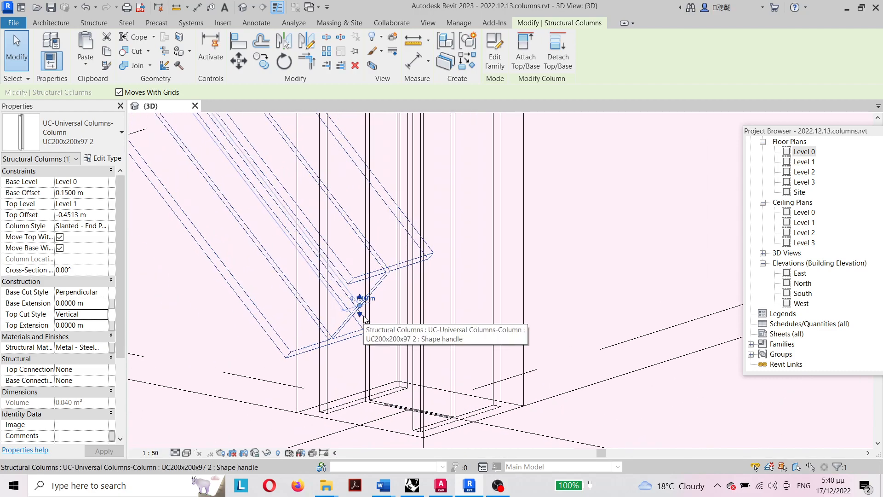
pyautogui.click(104, 311)
pyautogui.click(104, 292)
pyautogui.click(71, 320)
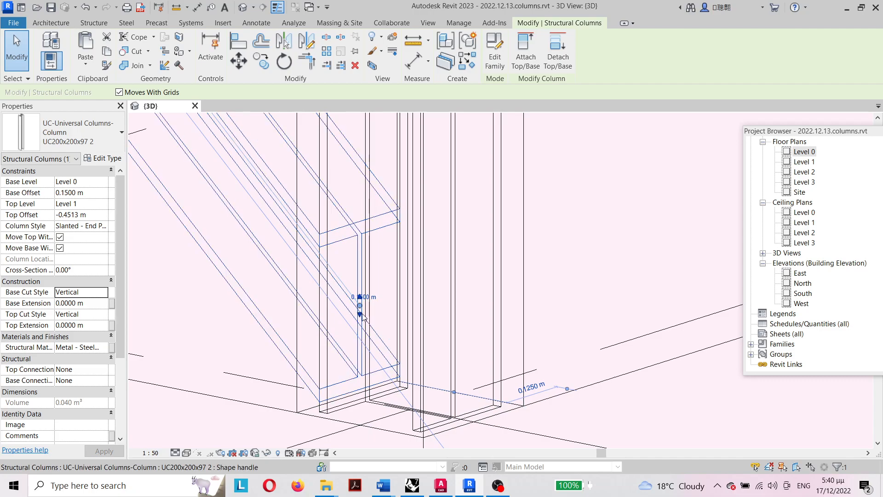
pyautogui.scroll(1, 361, 314)
pyautogui.moveTo(359, 301); pyautogui.dragTo(358, 306)
pyautogui.scroll(-4, 464, 353)
pyautogui.scroll(-5, 463, 354)
pyautogui.press('Escape')
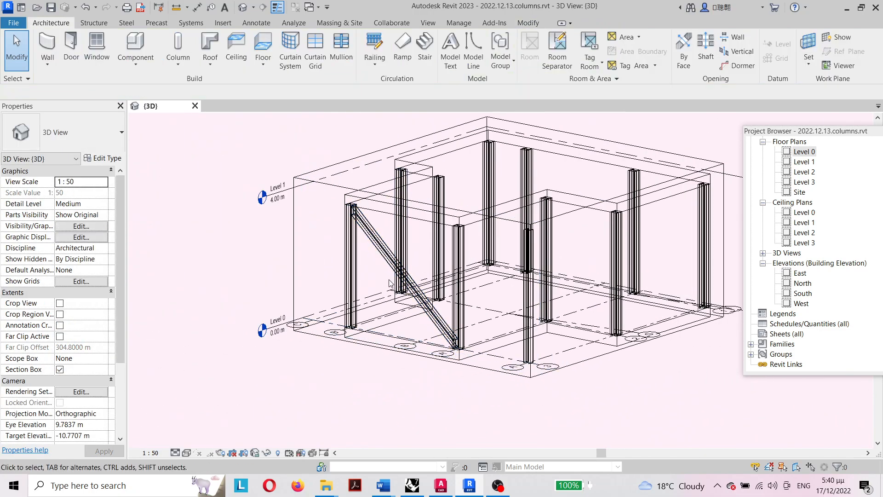
# Set the 3D view's visual style to Hidden Line and select the slanted column
pyautogui.click(186, 452)
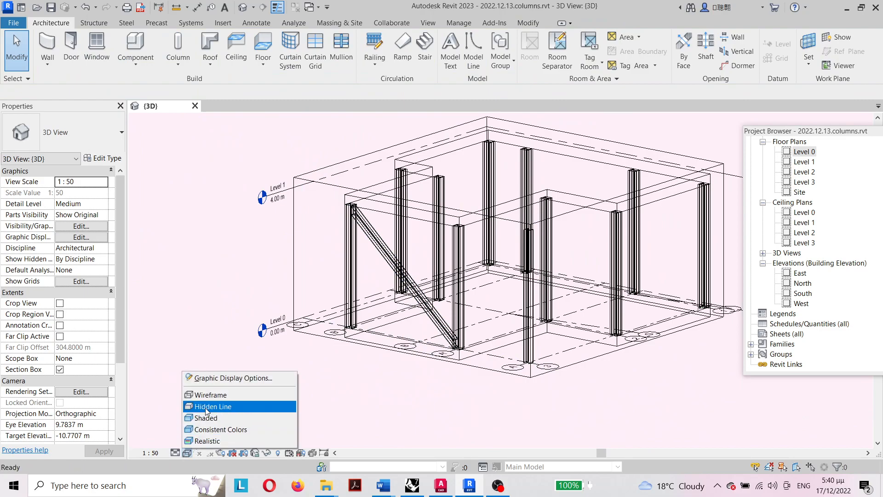
pyautogui.click(198, 407)
pyautogui.scroll(3, 417, 275)
pyautogui.click(407, 300)
pyautogui.scroll(2, 316, 232)
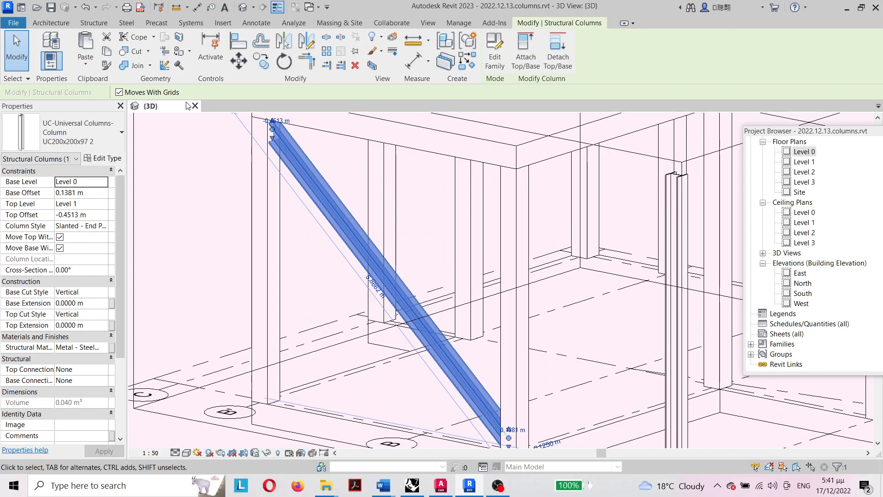
# In the East elevation, mirror a copy of the slanted column about a drawn vertical axis through its midpoint, and inspect the crossing in 3D
pyautogui.click(428, 23)
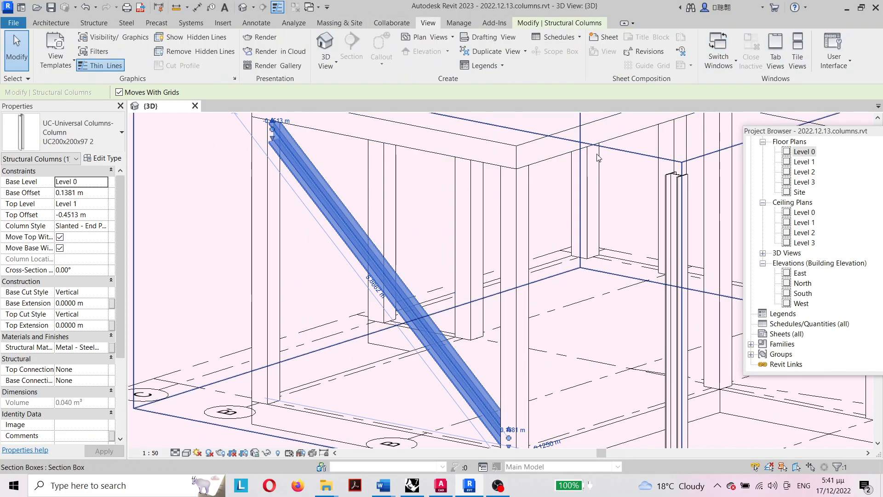
pyautogui.doubleClick(800, 273)
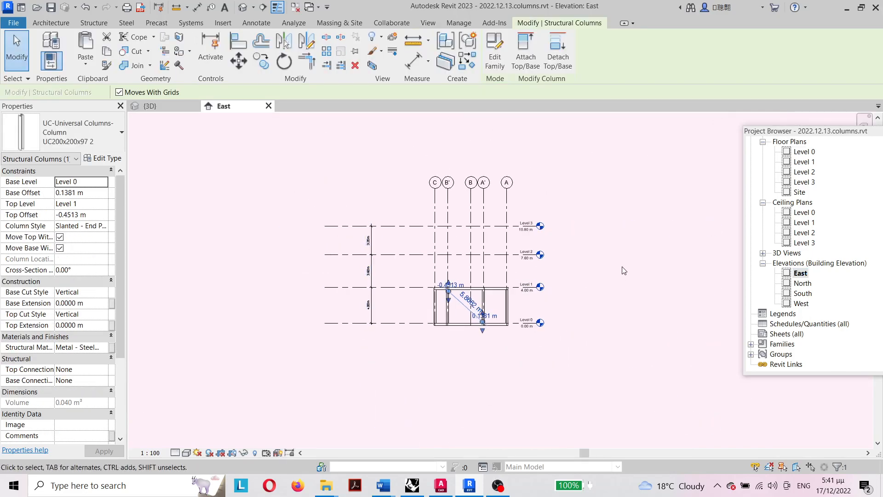
pyautogui.scroll(5, 470, 315)
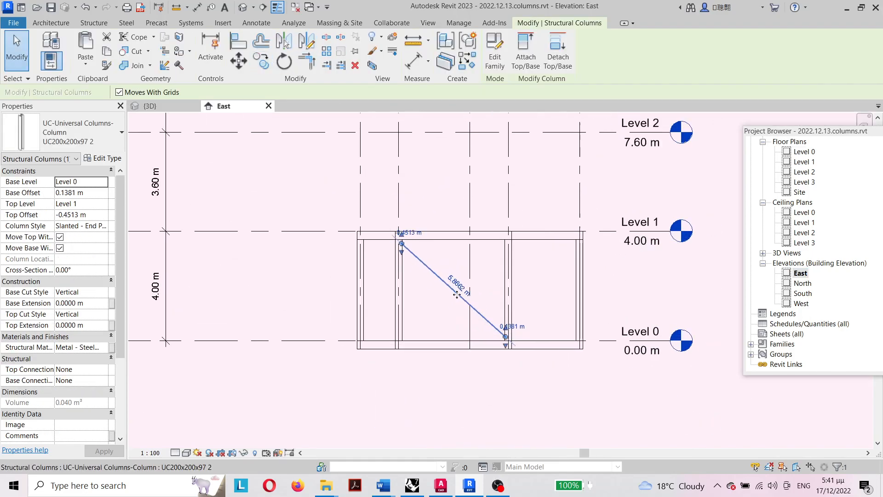
pyautogui.click(309, 42)
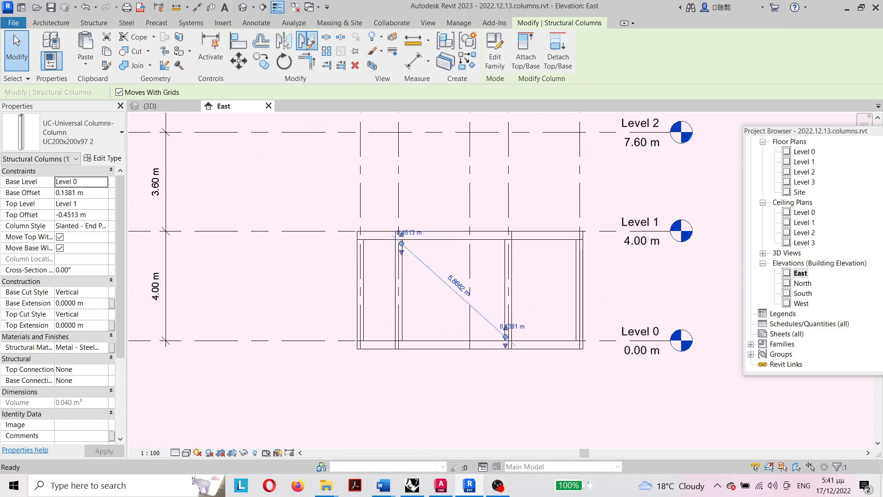
pyautogui.click(453, 291)
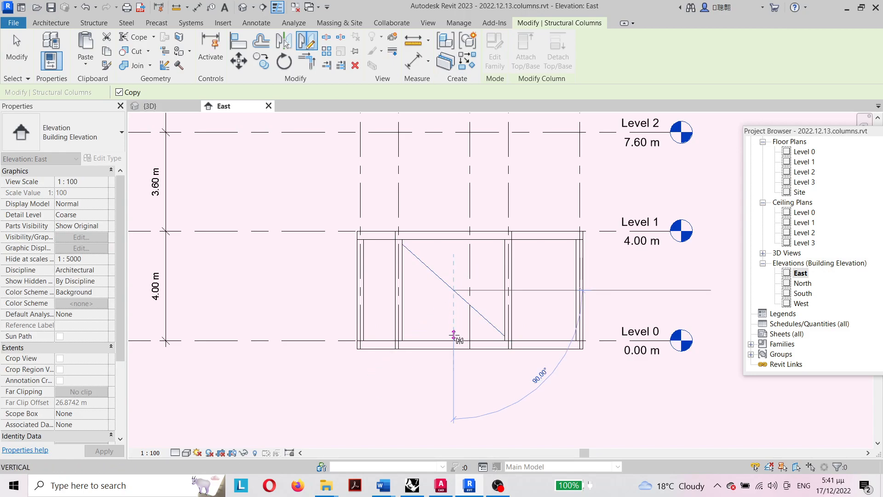
pyautogui.click(453, 335)
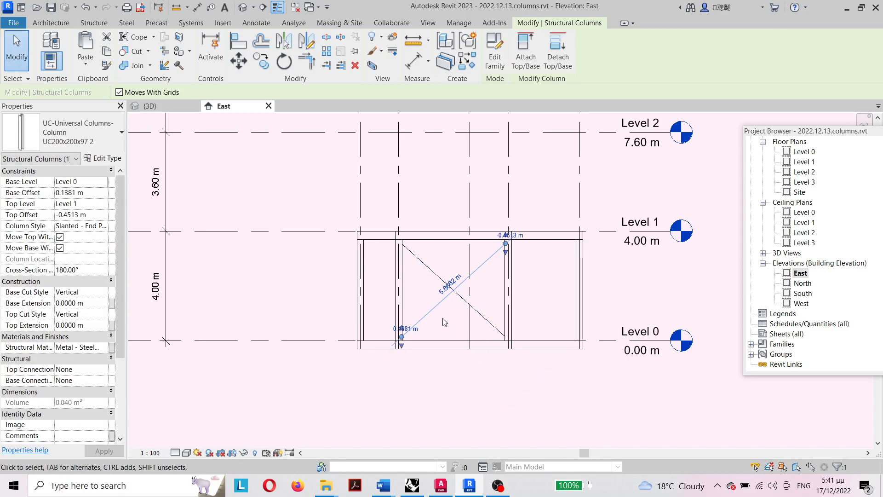
pyautogui.press('Escape')
pyautogui.click(165, 107)
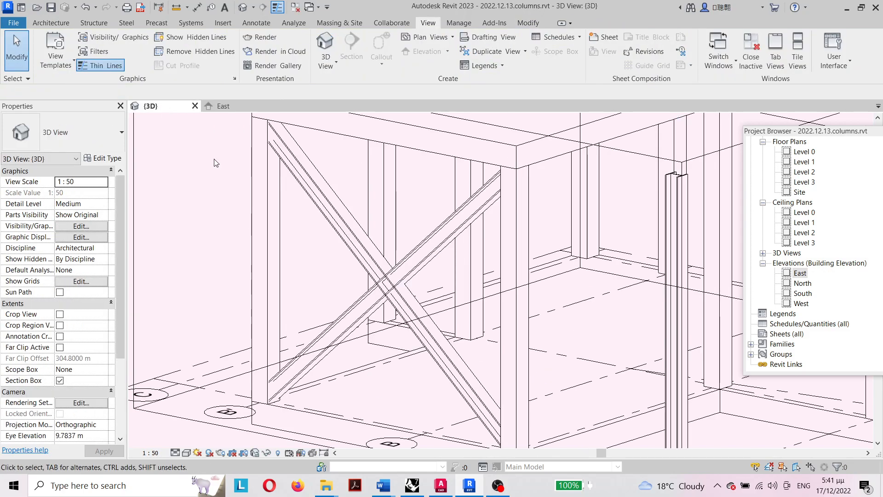
pyautogui.scroll(-3, 445, 232)
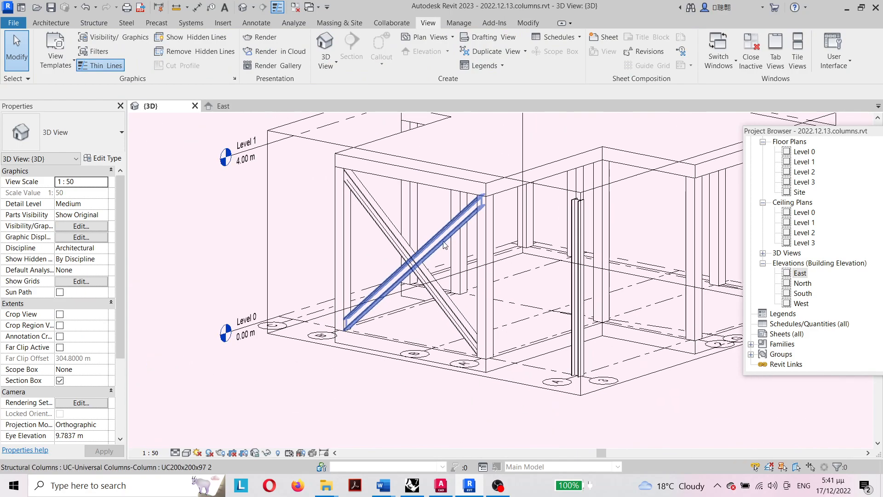
pyautogui.scroll(3, 411, 252)
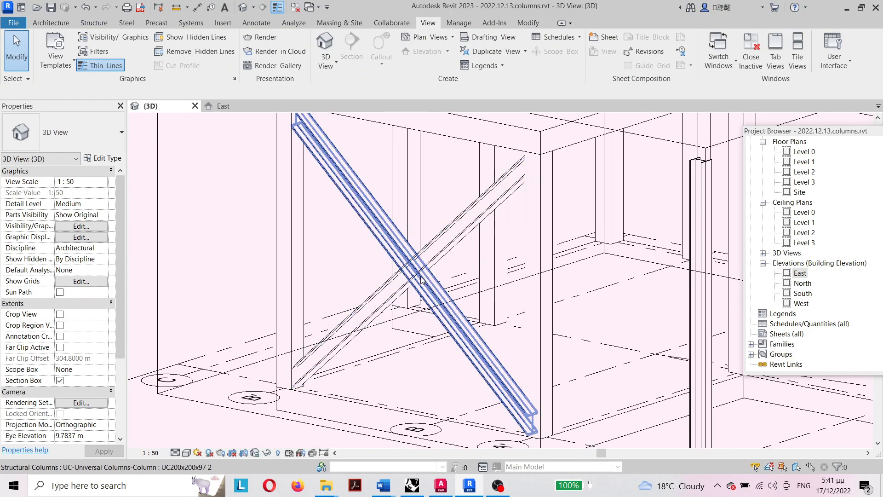
pyautogui.scroll(-4, 422, 259)
# In the East elevation, mirror a copy of the slanted column based at grid A' about that grid line, and select the copy
pyautogui.click(221, 106)
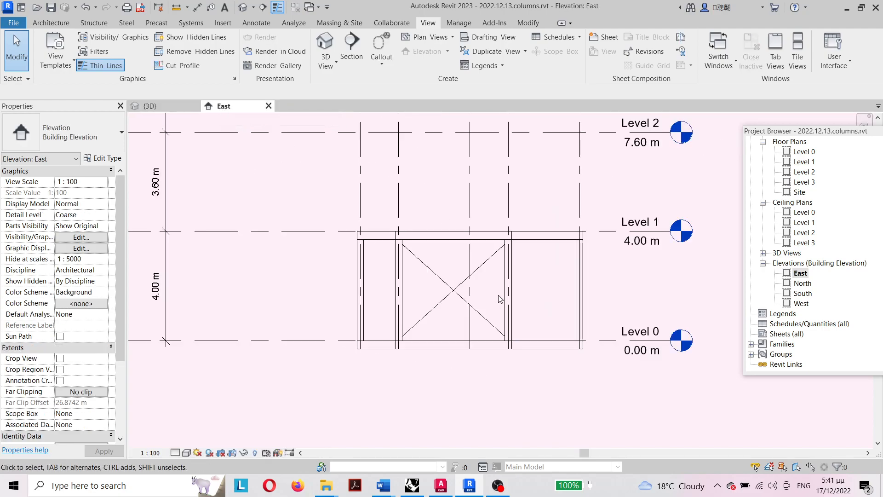
pyautogui.click(478, 315)
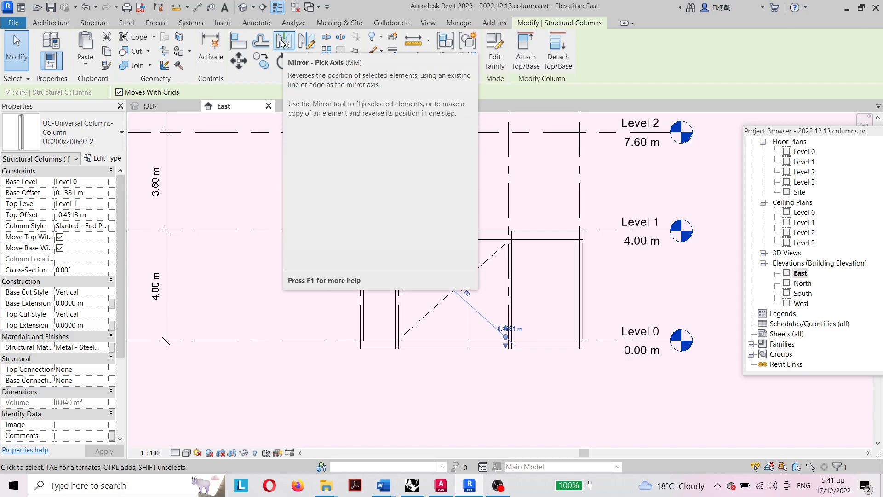
pyautogui.click(283, 42)
pyautogui.click(510, 187)
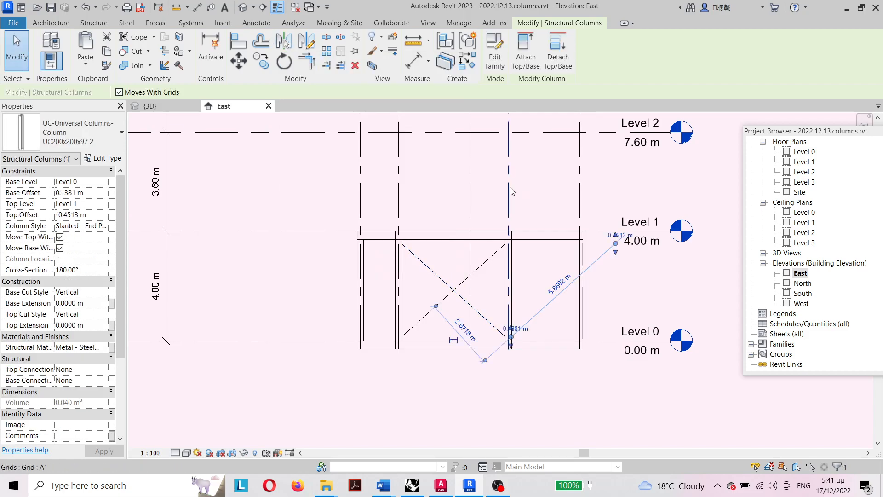
pyautogui.click(597, 300)
pyautogui.click(550, 304)
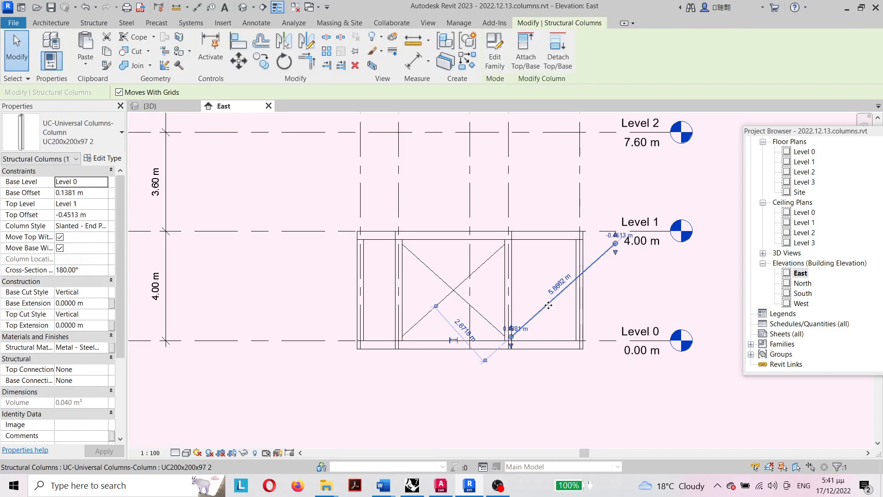
# In the Level 0 plan, move the mirrored slanted column along grid A' from the grid 3 column to the slab's inner-corner column
pyautogui.click(153, 108)
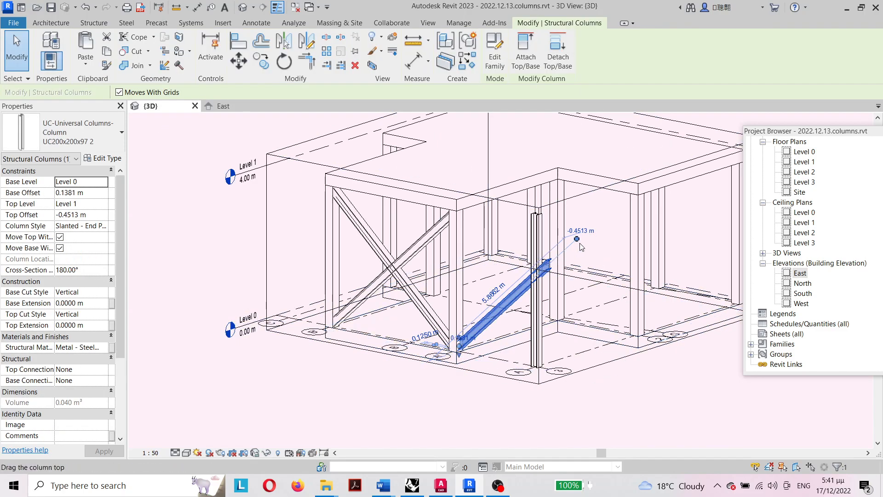
pyautogui.scroll(4, 460, 342)
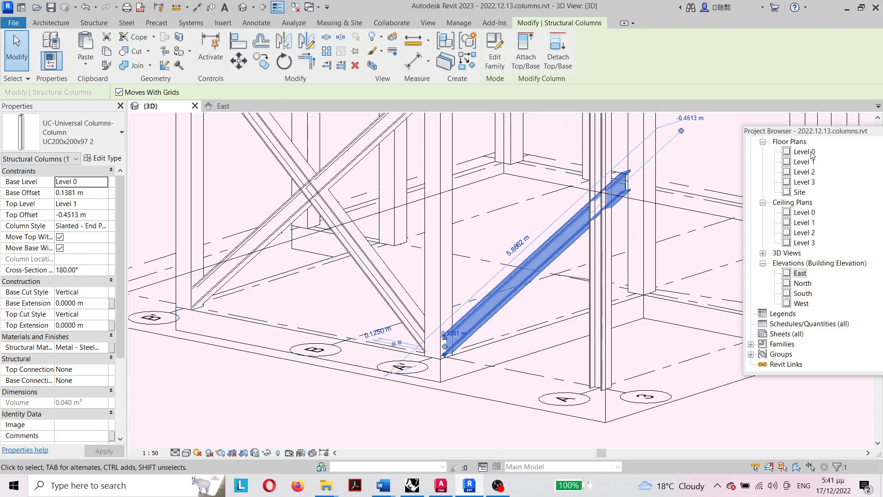
pyautogui.doubleClick(823, 153)
pyautogui.scroll(10, 506, 255)
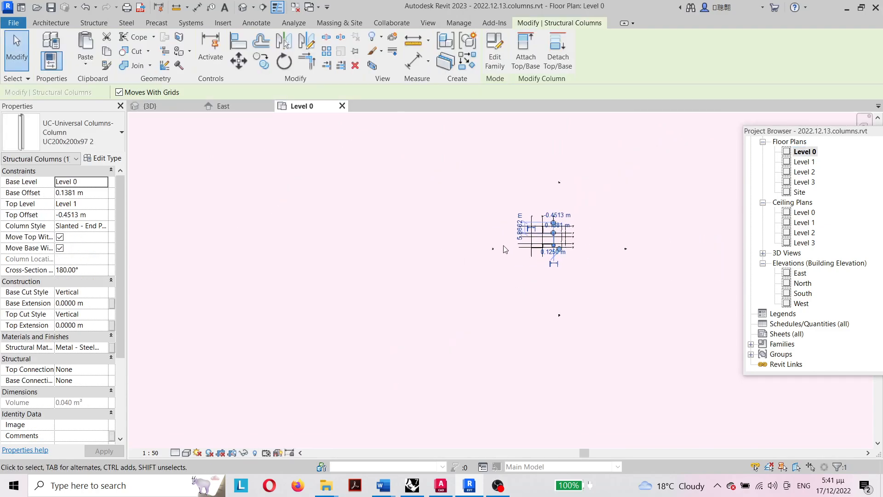
pyautogui.click(238, 60)
pyautogui.scroll(8, 508, 254)
pyautogui.scroll(4, 509, 253)
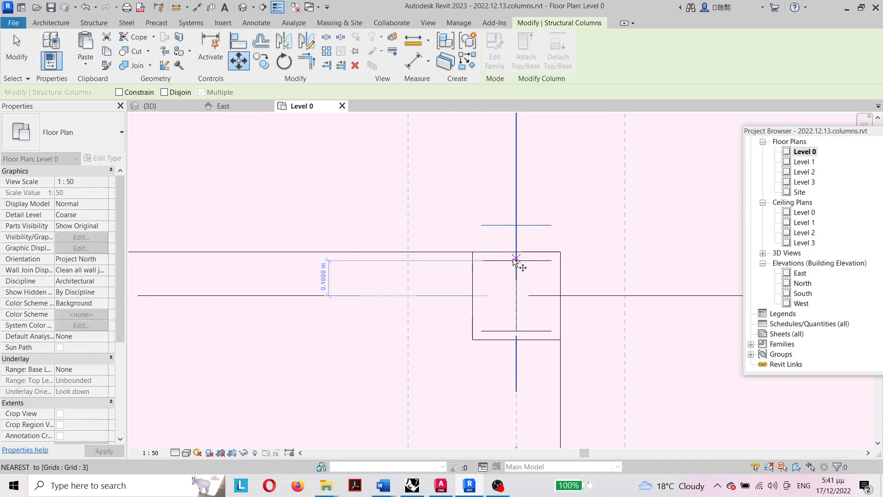
pyautogui.click(516, 302)
pyautogui.scroll(-5, 517, 301)
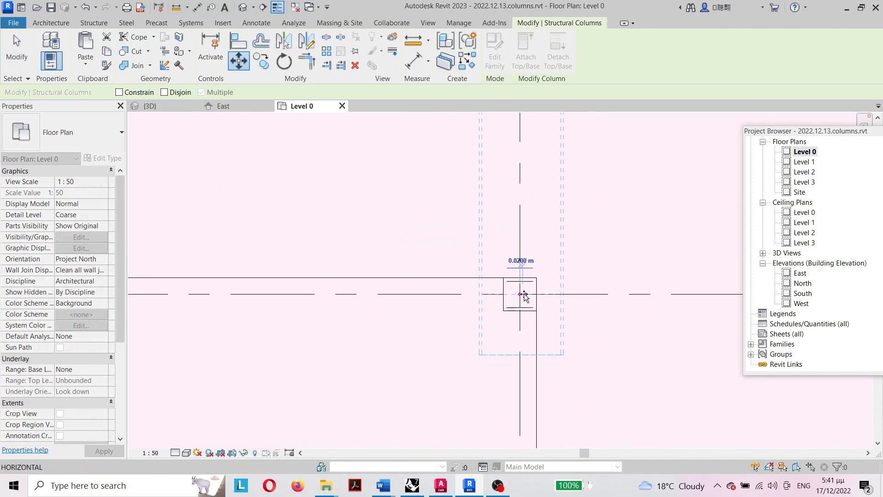
pyautogui.scroll(3, 297, 300)
pyautogui.click(293, 301)
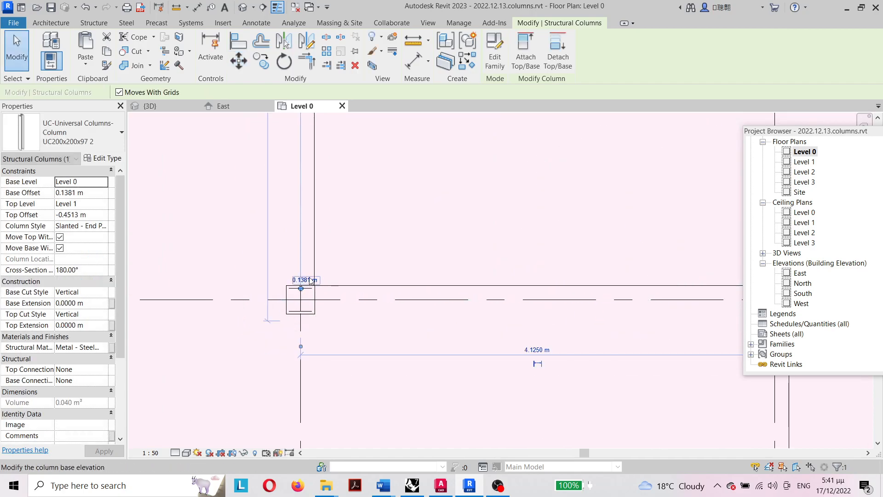
# Pull the slanted column's top end back to the neighbouring column, making it about 5.15 m long, and inspect the fit in 3D
pyautogui.scroll(-4, 307, 282)
pyautogui.moveTo(306, 173); pyautogui.dragTo(315, 236)
pyautogui.scroll(5, 305, 207)
pyautogui.click(178, 108)
pyautogui.scroll(-3, 322, 250)
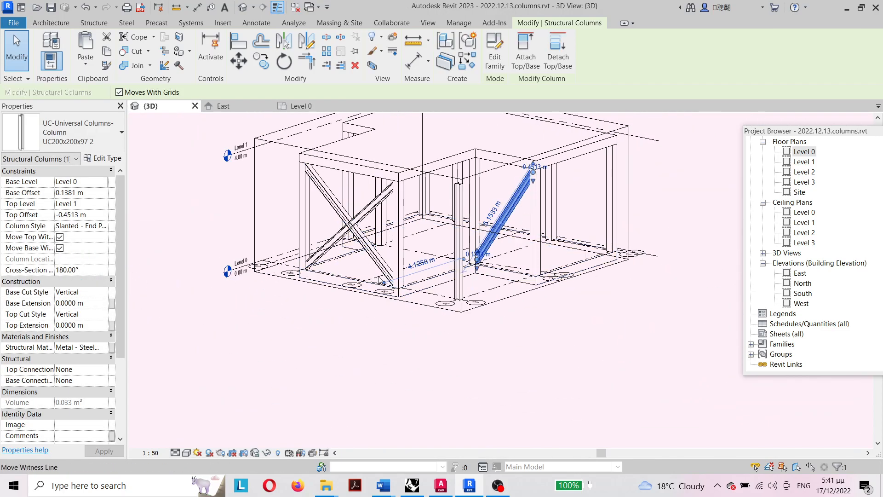
pyautogui.scroll(4, 496, 197)
pyautogui.click(638, 230)
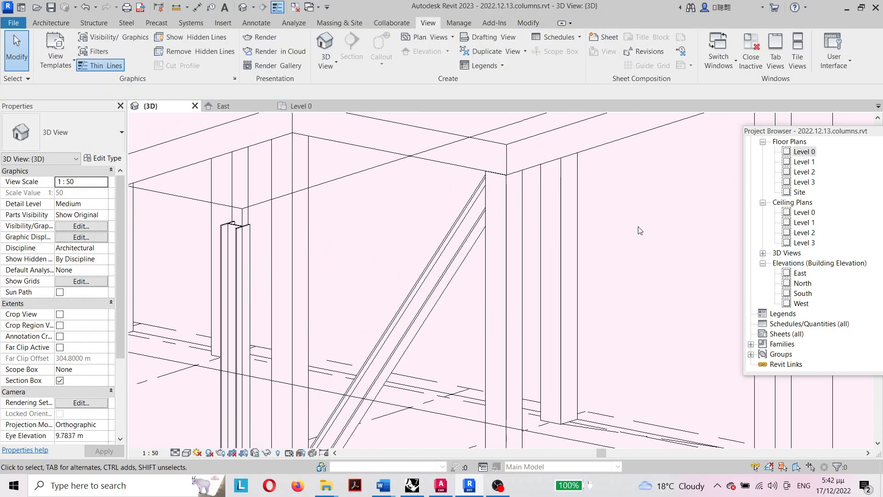
# Delete the freestanding vertical UC200x200x97 2 steel column at grid intersection A-3
pyautogui.scroll(-2, 639, 230)
pyautogui.scroll(-3, 524, 240)
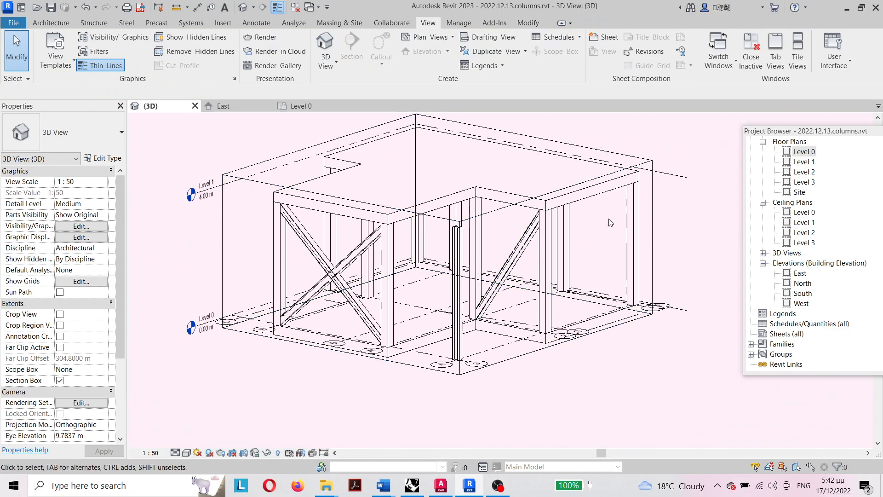
pyautogui.click(456, 297)
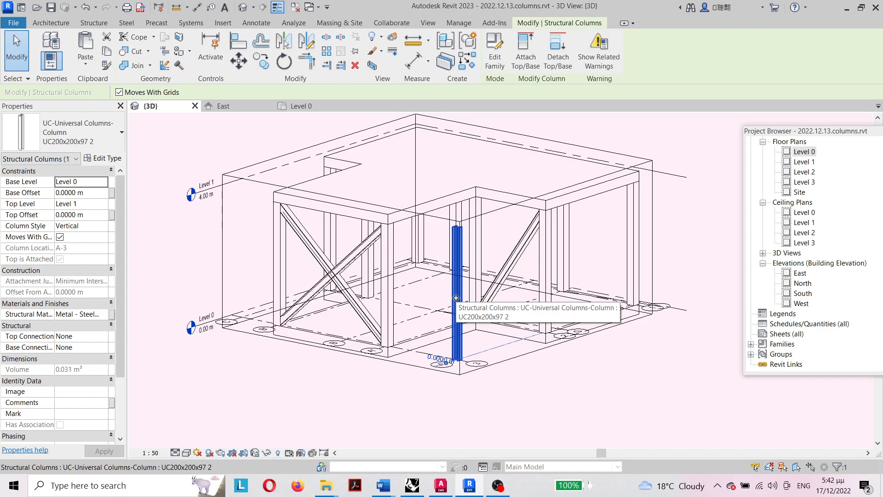
pyautogui.press('Delete')
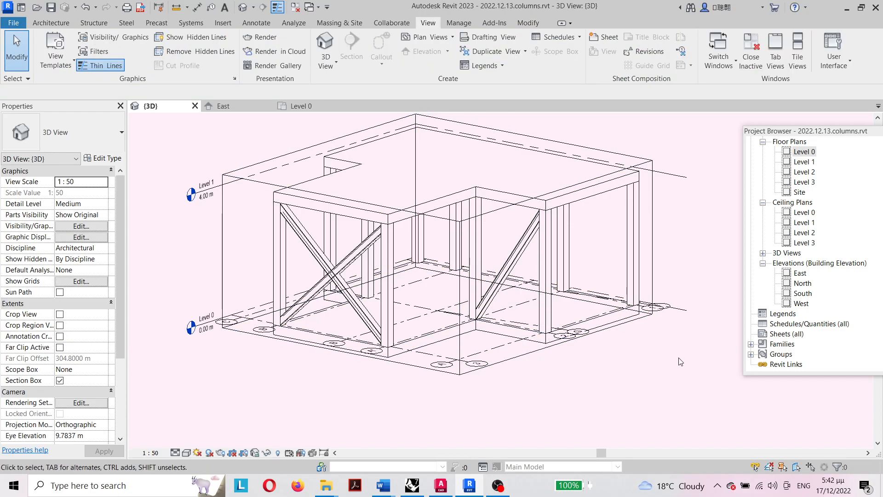